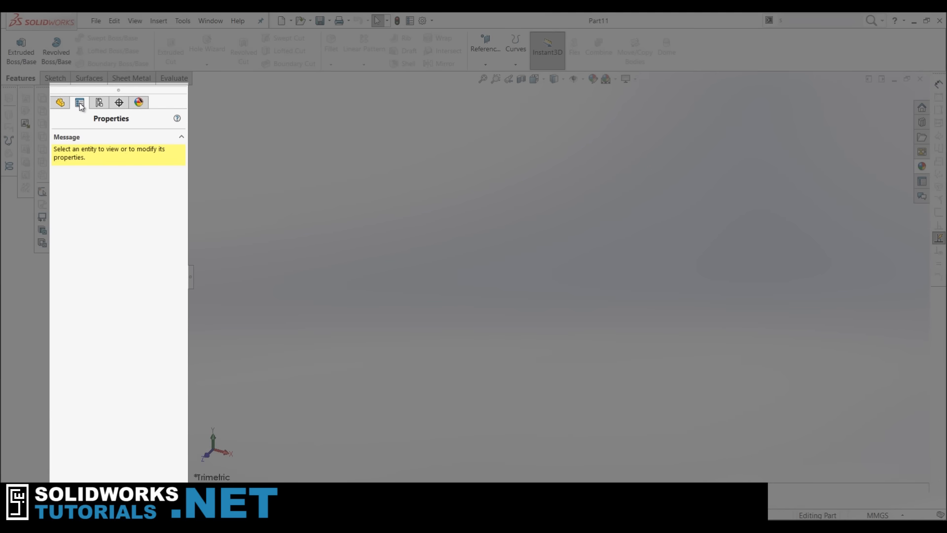
Examine the configuration, dimension and appearance managers and the available surface, sheet metal and evaluation commands.
click(100, 103)
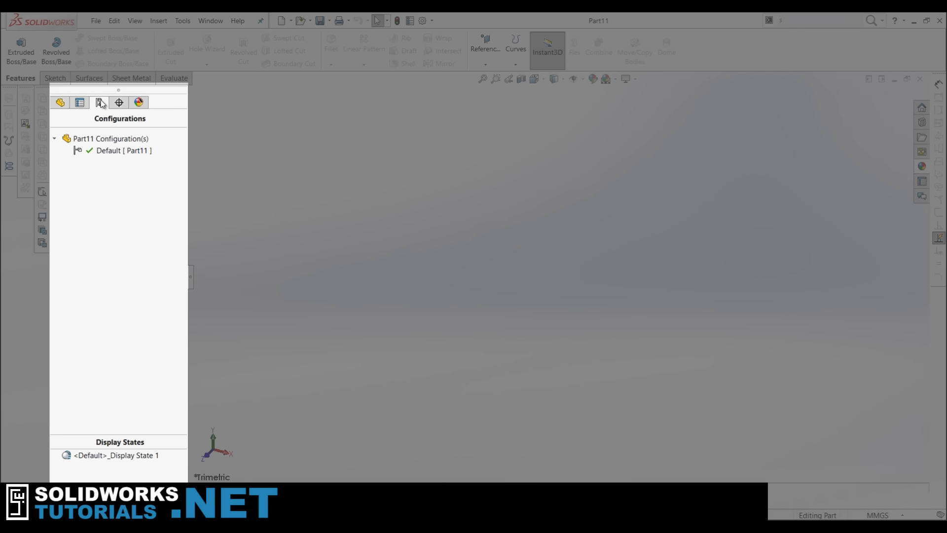
click(120, 103)
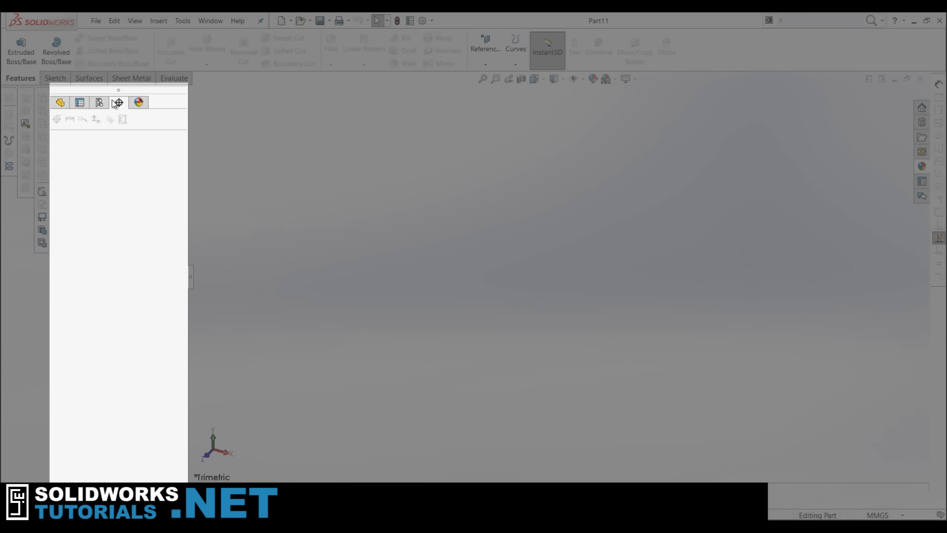
click(140, 103)
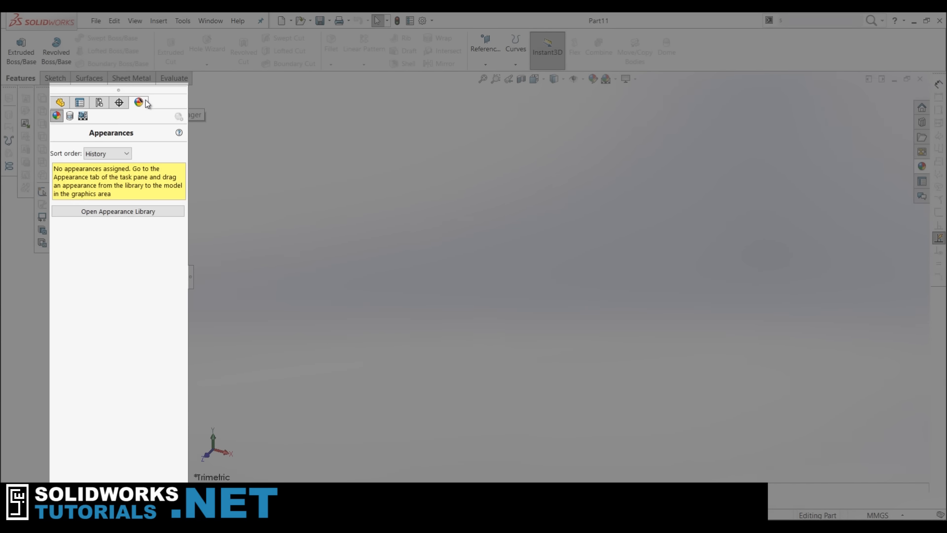
click(60, 102)
click(79, 103)
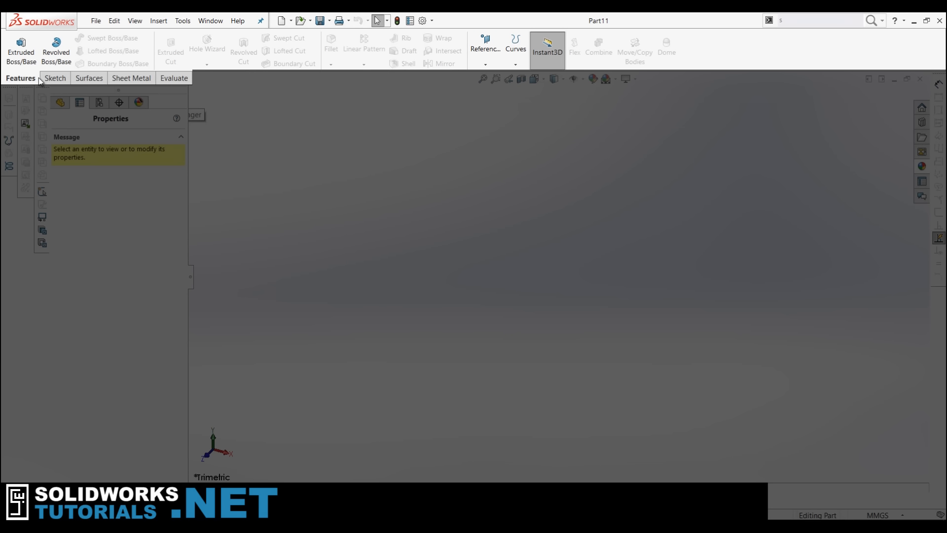
click(69, 81)
click(88, 79)
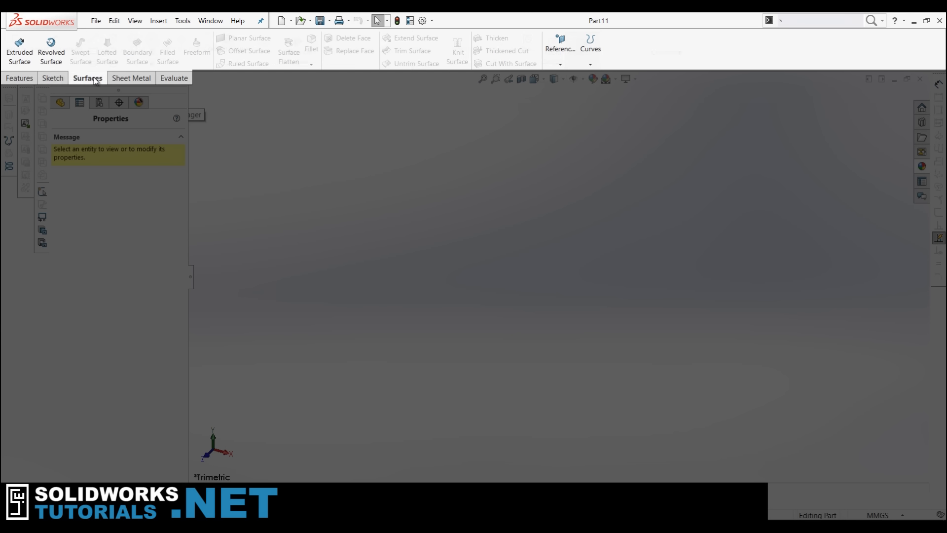
click(139, 80)
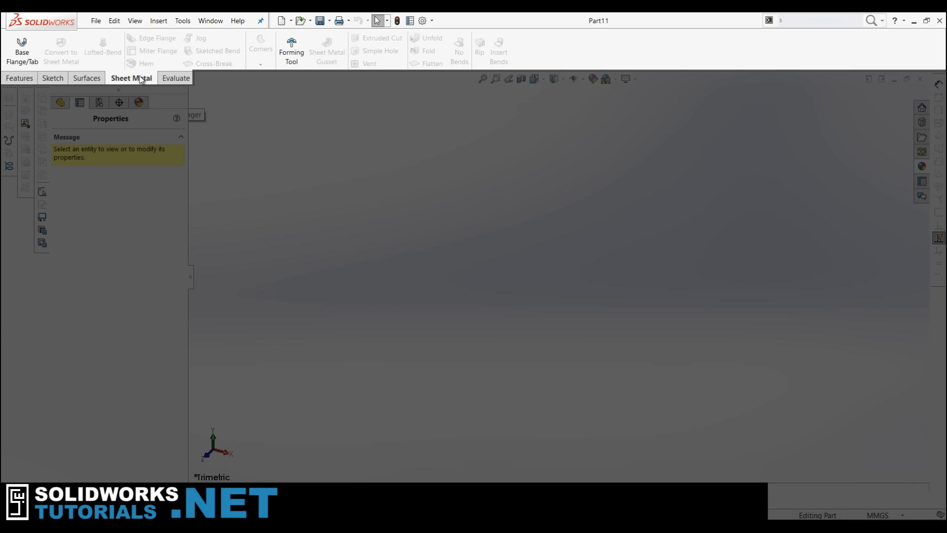
click(182, 79)
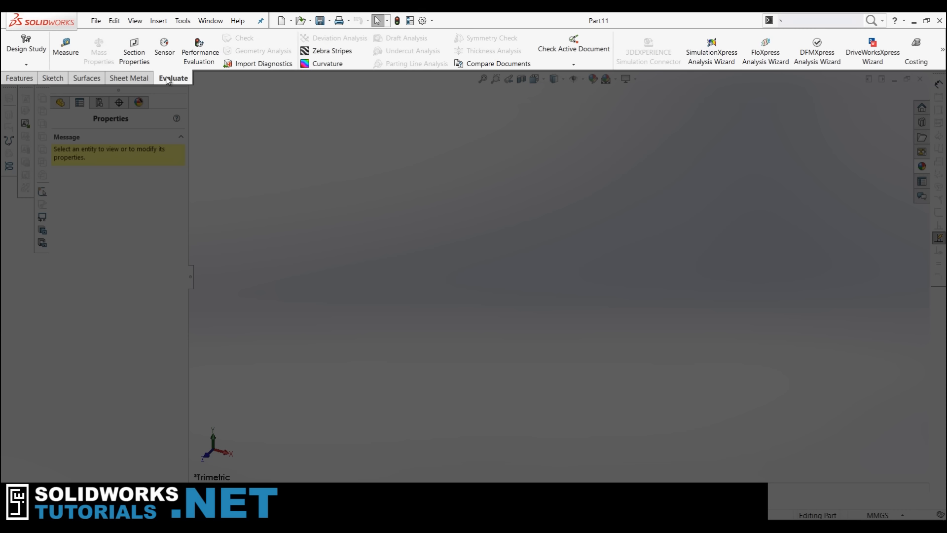
click(34, 78)
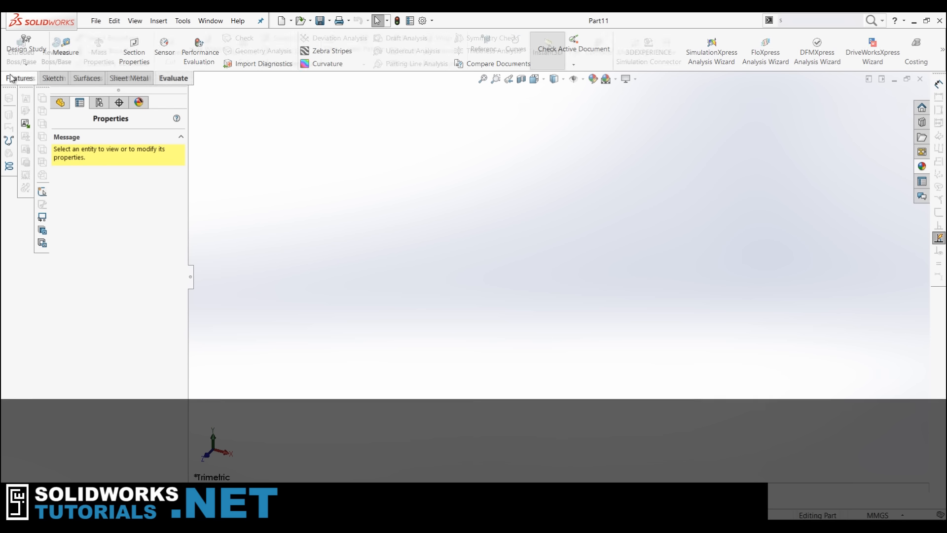
Start a new sketch on the Front Plane, viewed from the front.
click(51, 79)
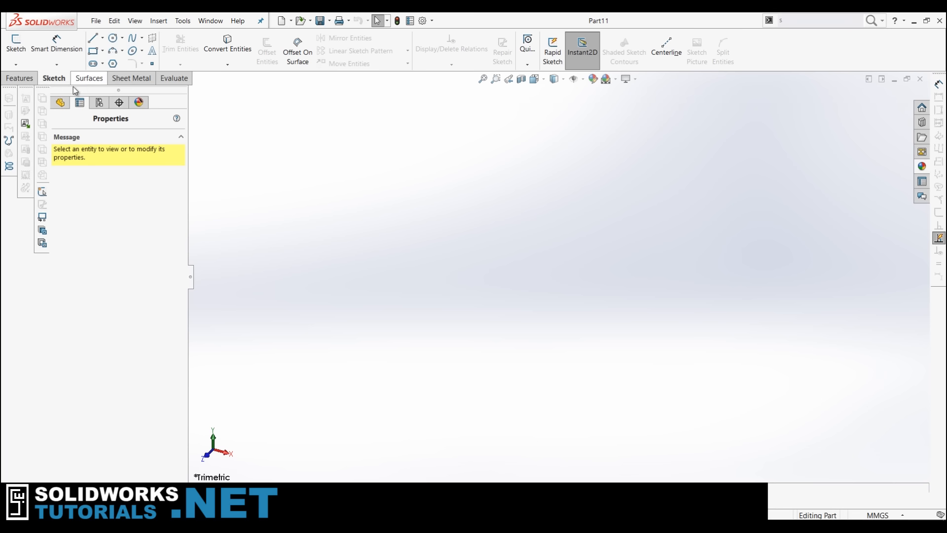
click(60, 102)
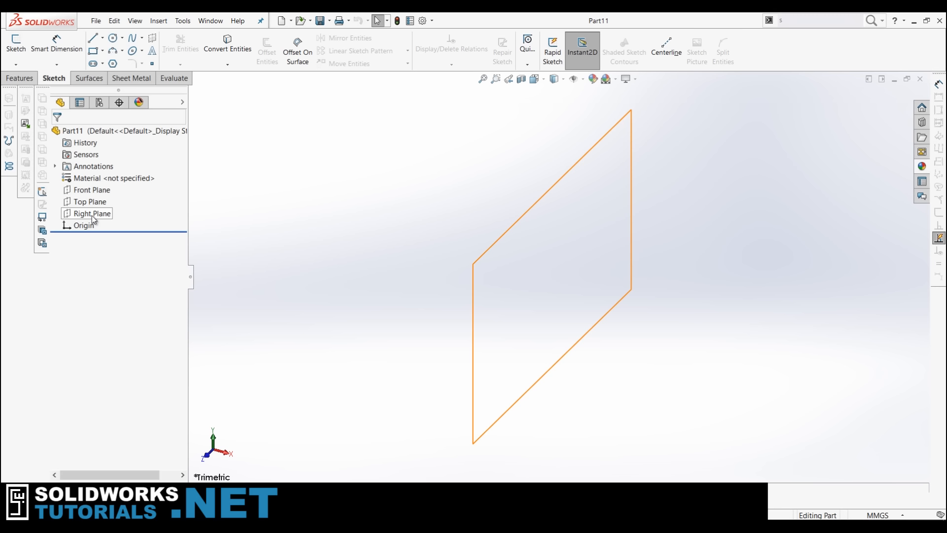
key(ctrl+1)
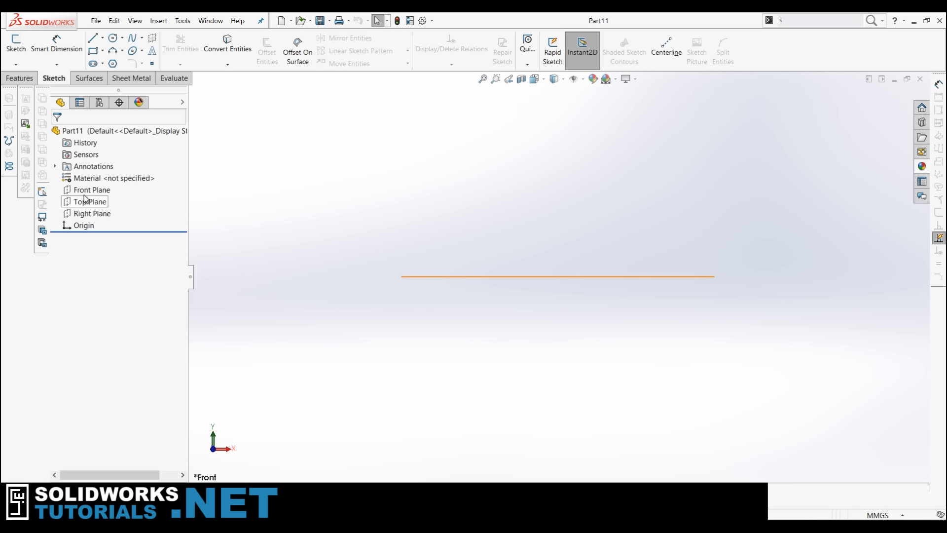
click(91, 191)
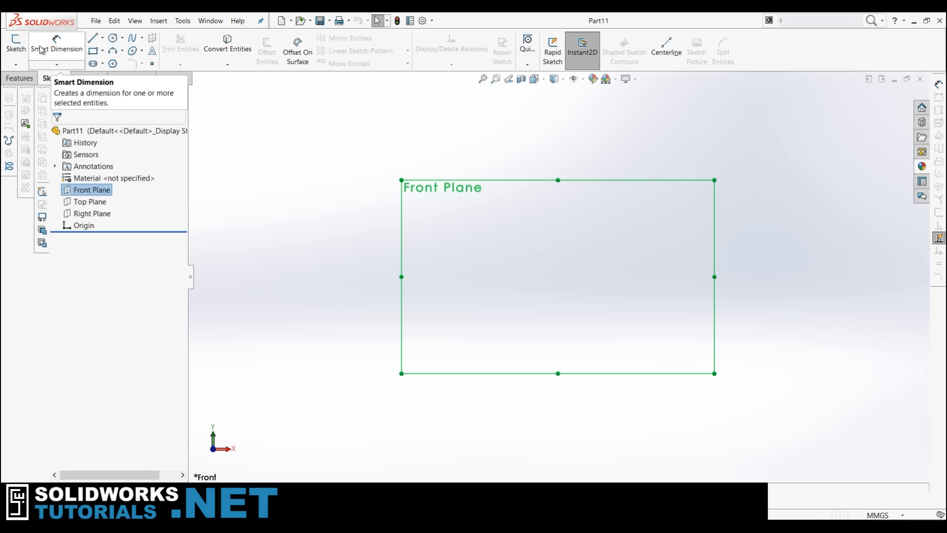
click(16, 42)
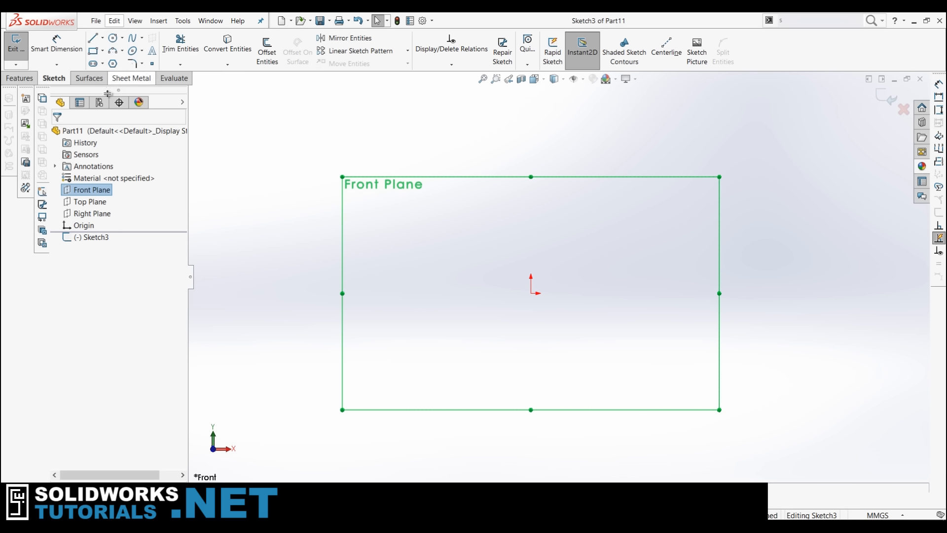
Sketch a circle centred on the origin with a radius of about 76 mm.
click(114, 39)
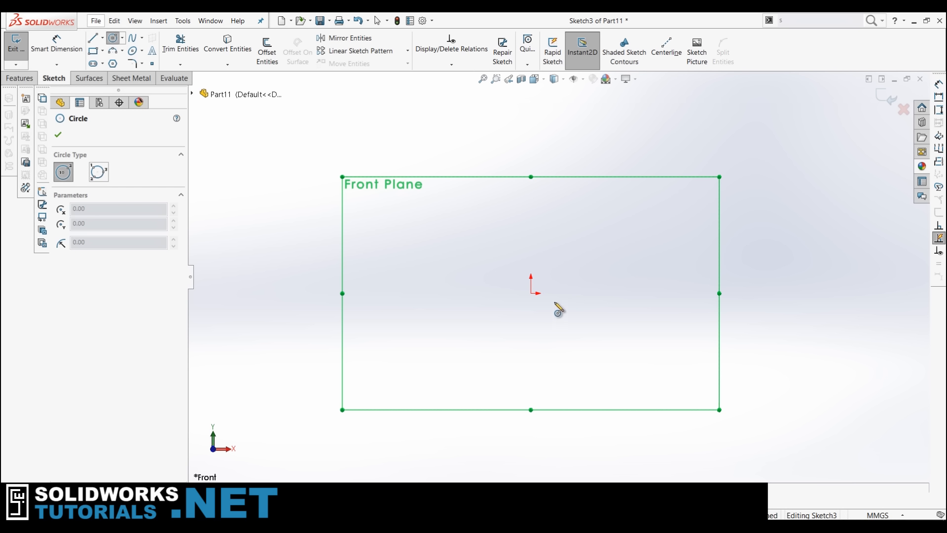
click(531, 293)
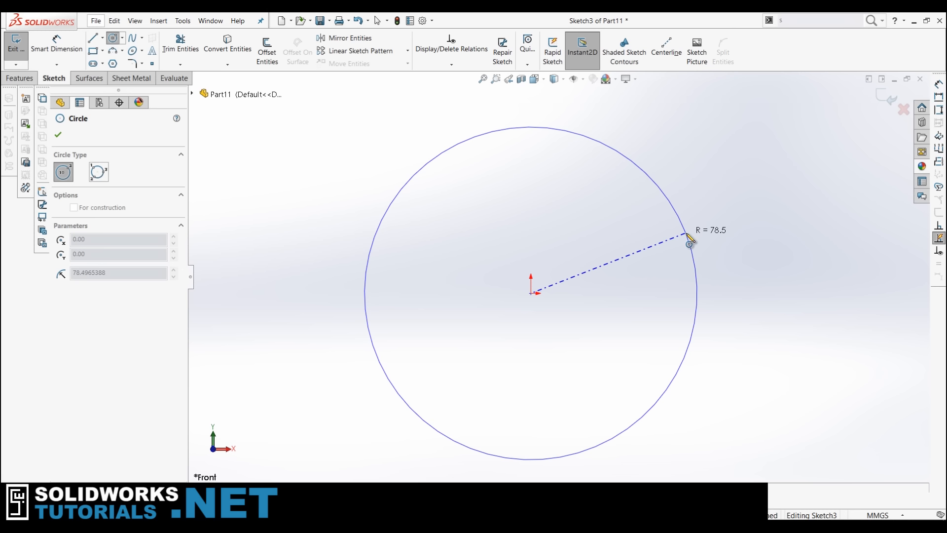
click(683, 241)
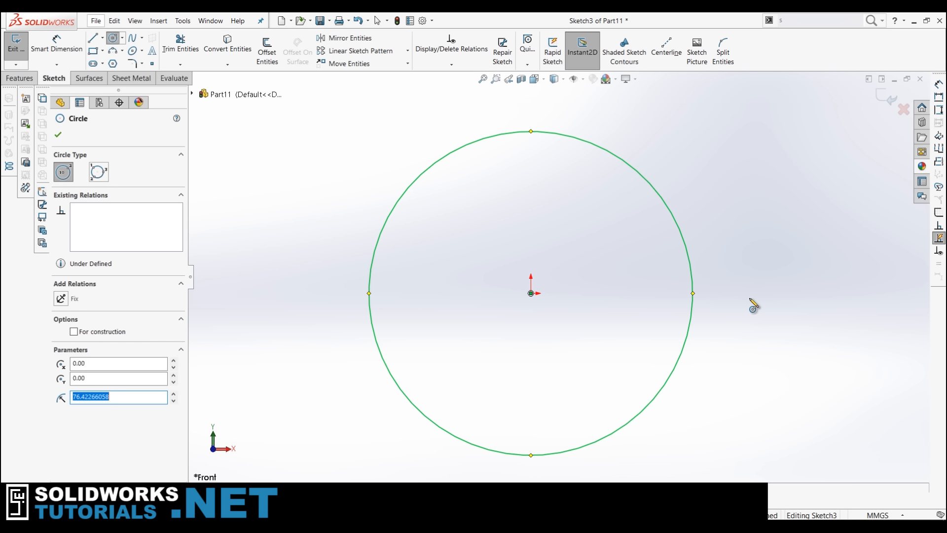
key(Escape)
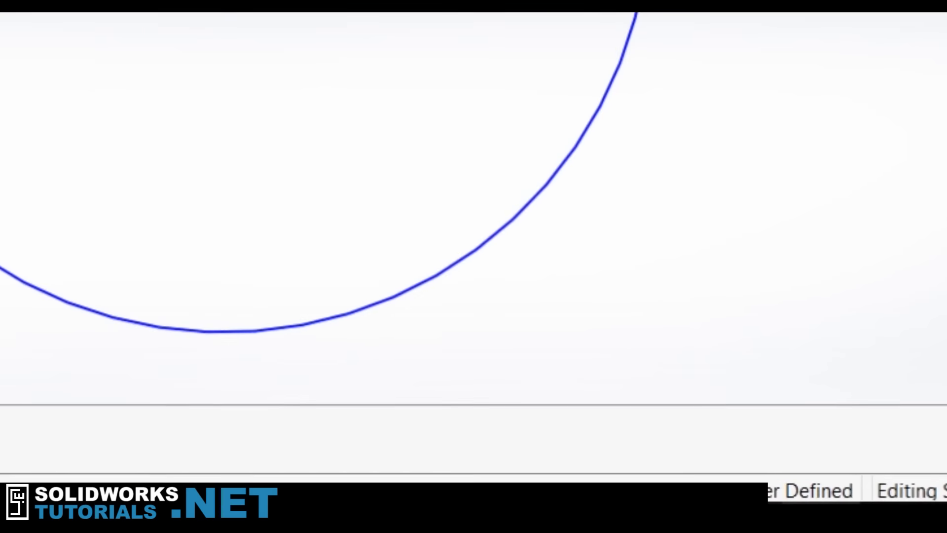
Shrink the circle freehand to a radius of about 42 mm, keeping its centre on the origin.
click(691, 330)
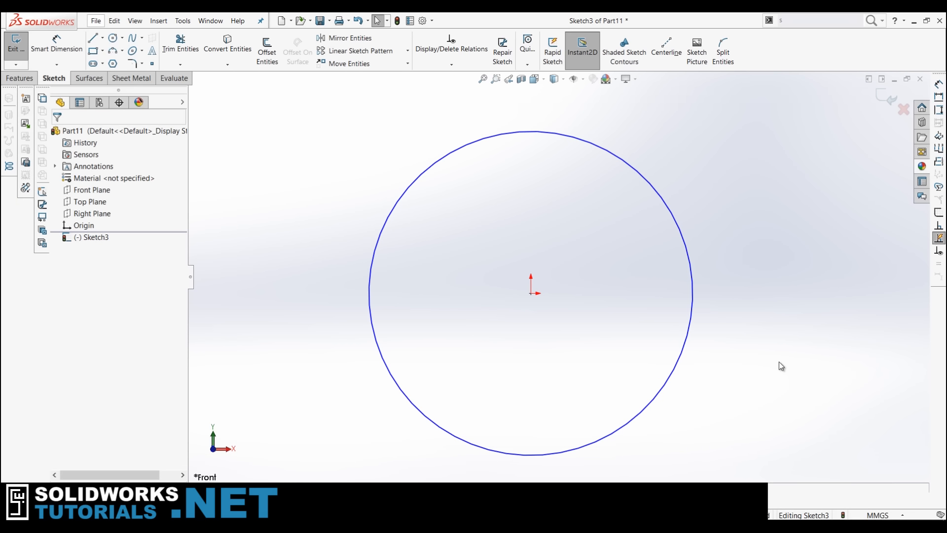
drag(692, 281, 620, 292)
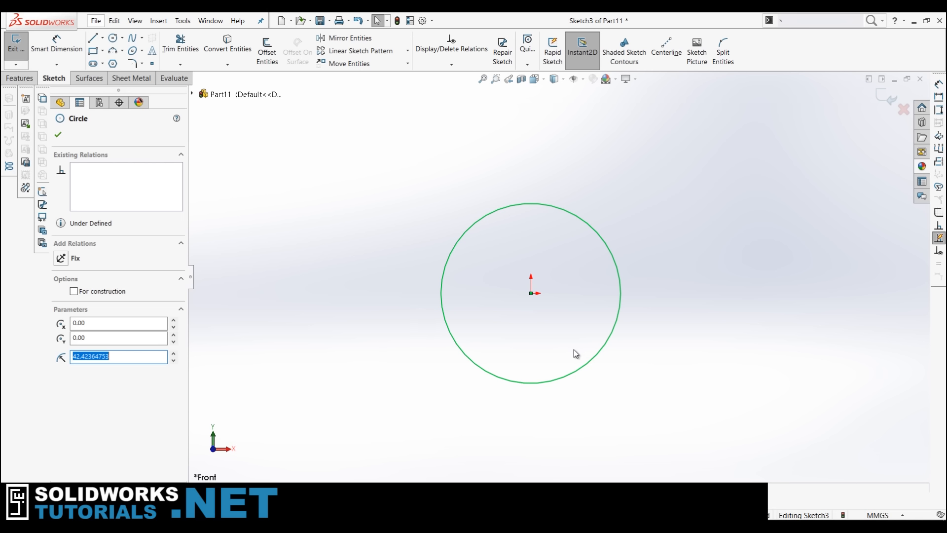
click(632, 274)
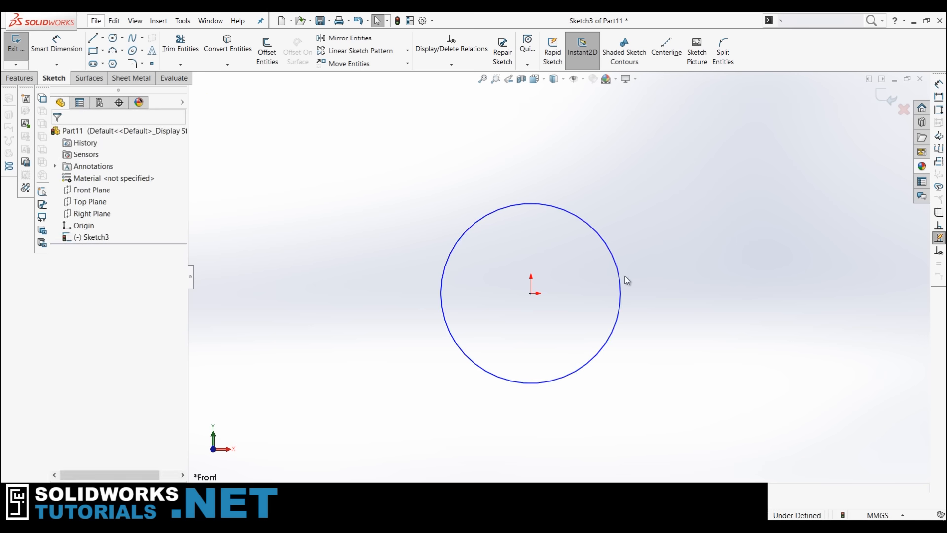
Try a Fix relation on the circle and undo it.
click(589, 227)
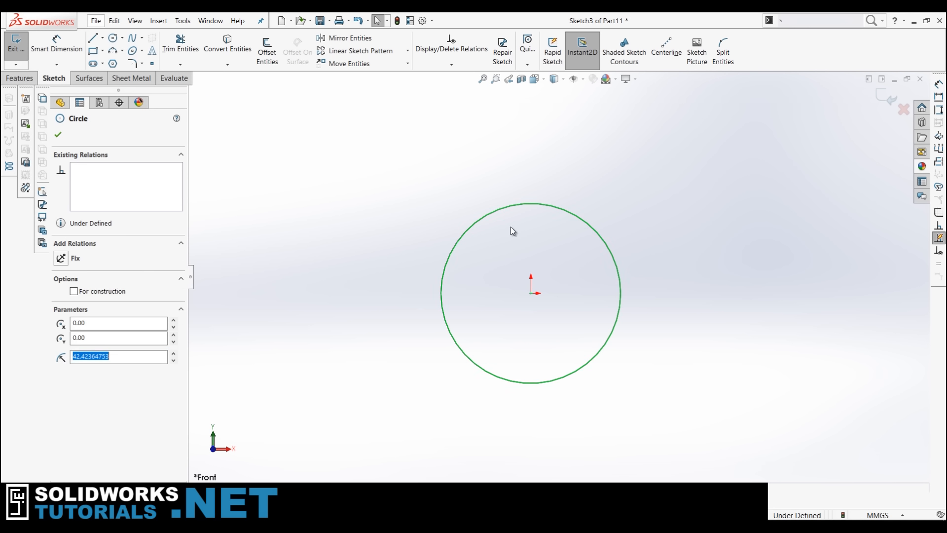
click(60, 259)
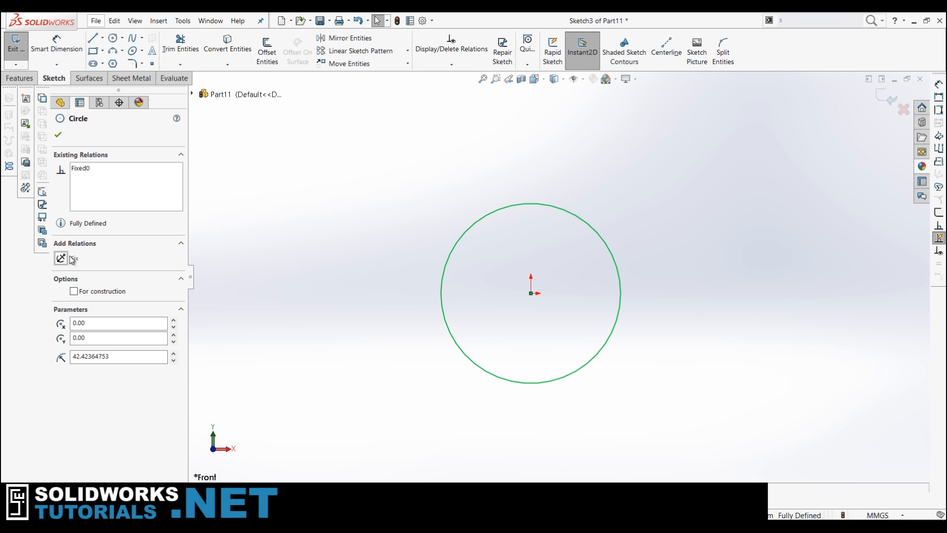
click(365, 226)
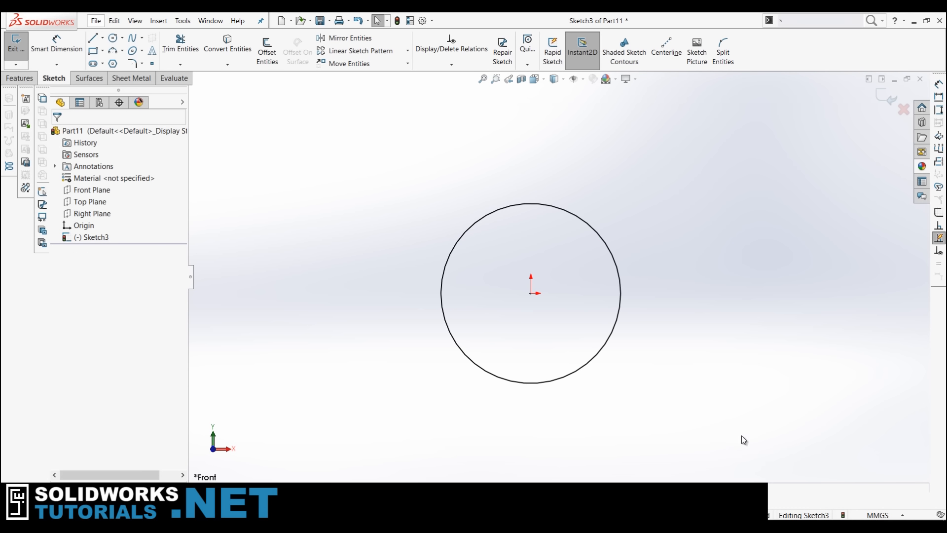
key(ctrl+z)
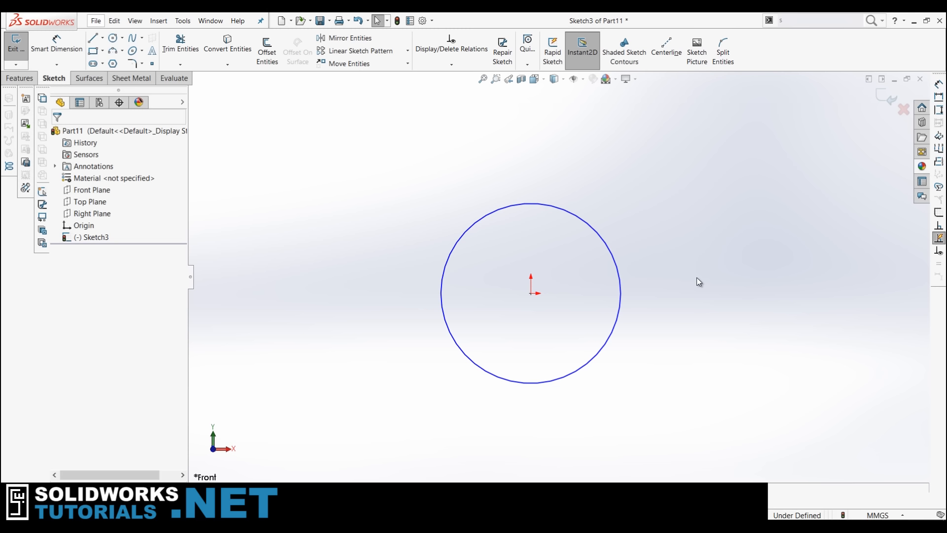
Dimension the circle's diameter, placing the dimension above it, and set the value to 10 mm.
click(73, 38)
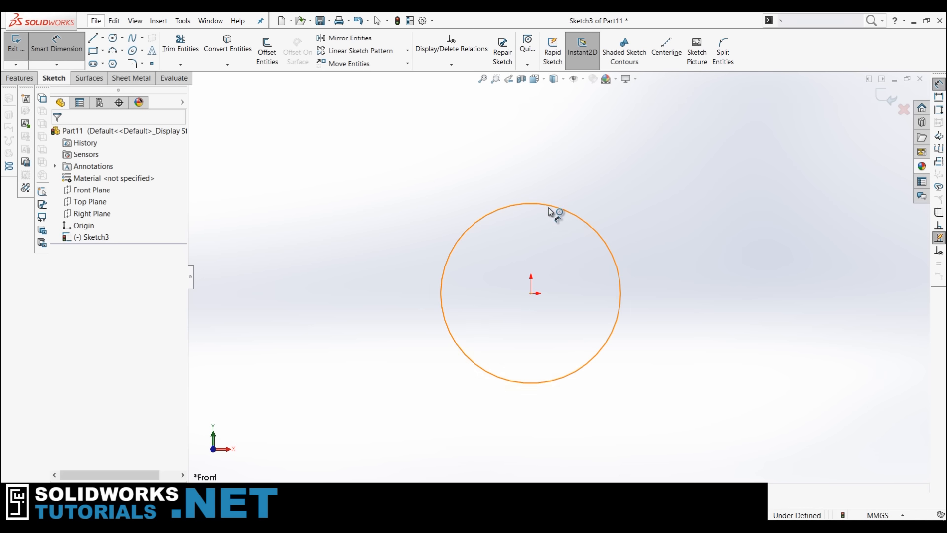
click(522, 205)
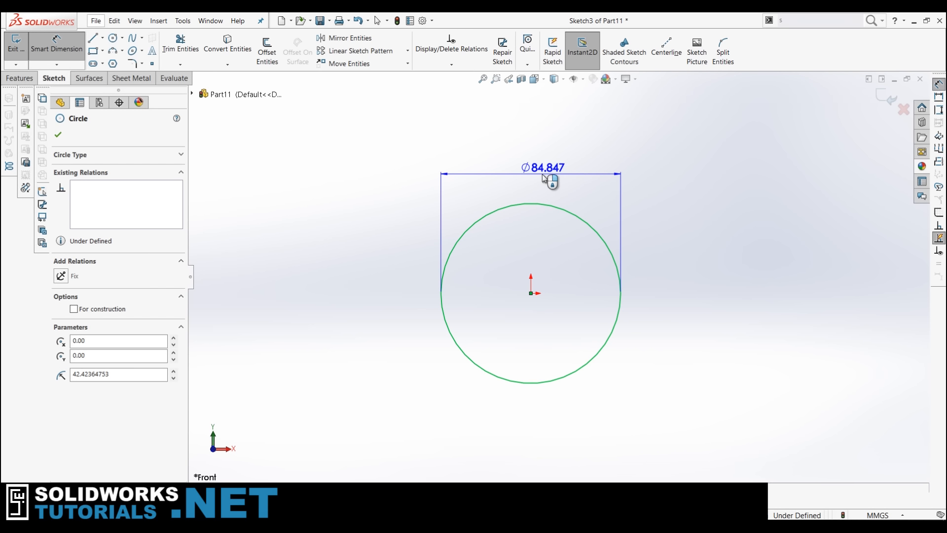
click(542, 173)
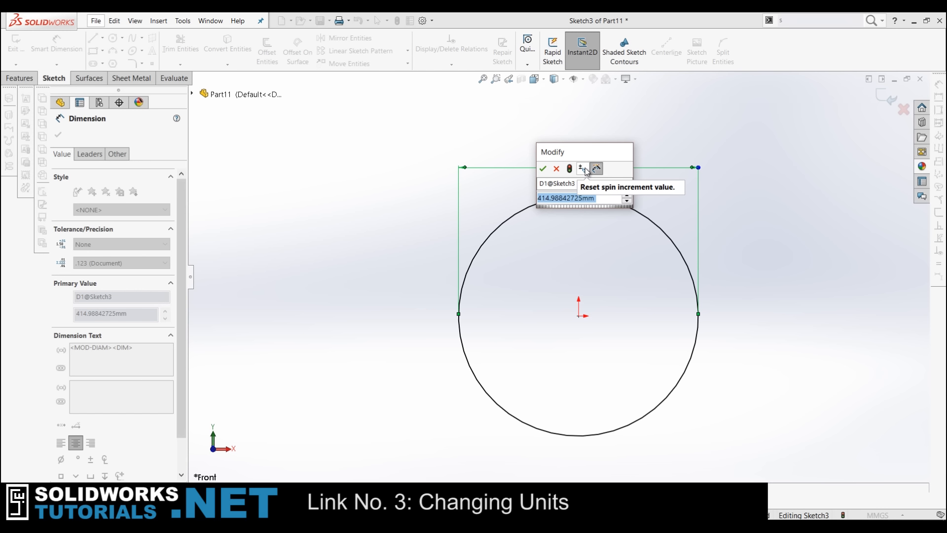
click(585, 169)
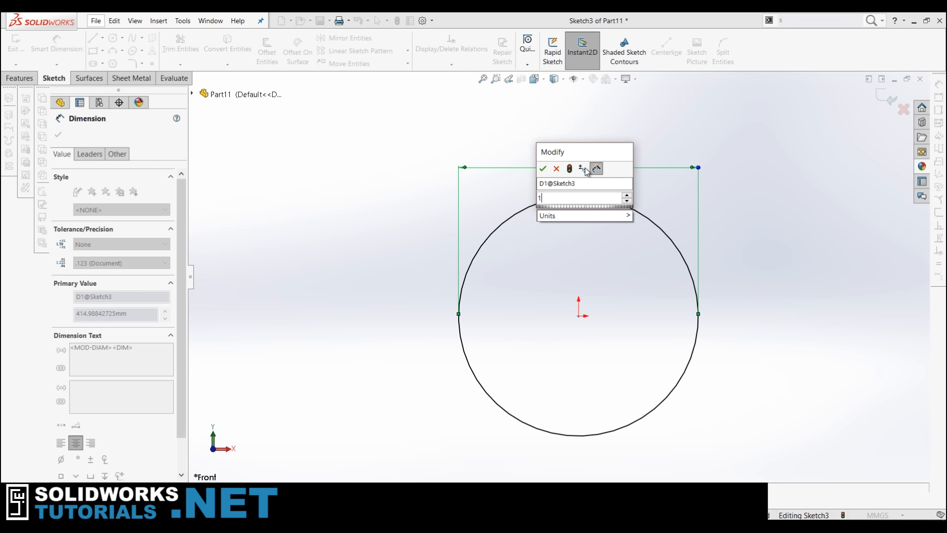
text(10)
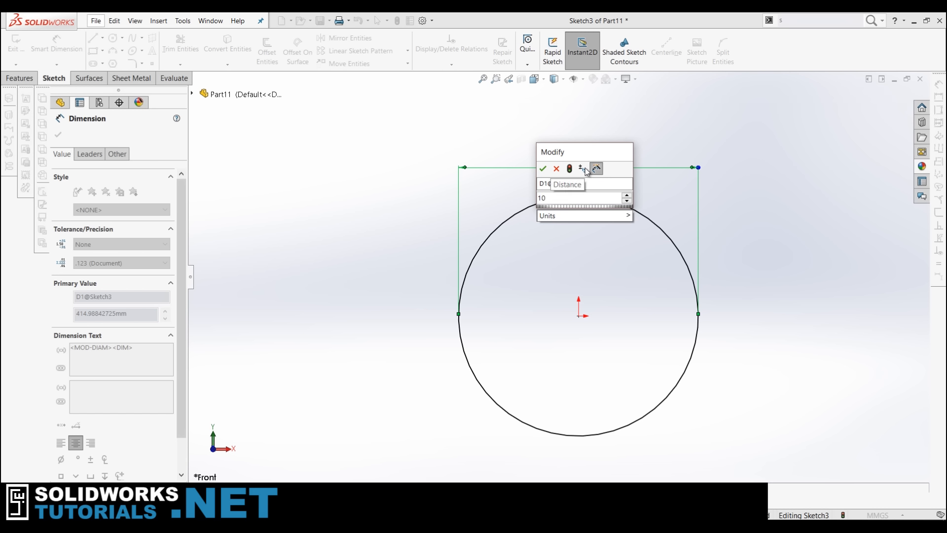
key(Return)
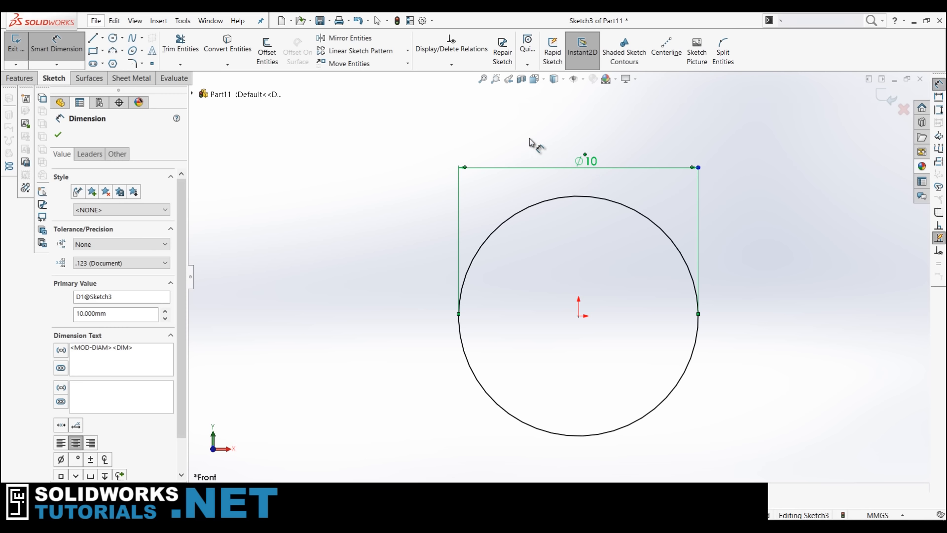
Sketch a second circle centred about 10.8 mm to the left of and 3.7 mm above the origin.
click(113, 37)
click(319, 226)
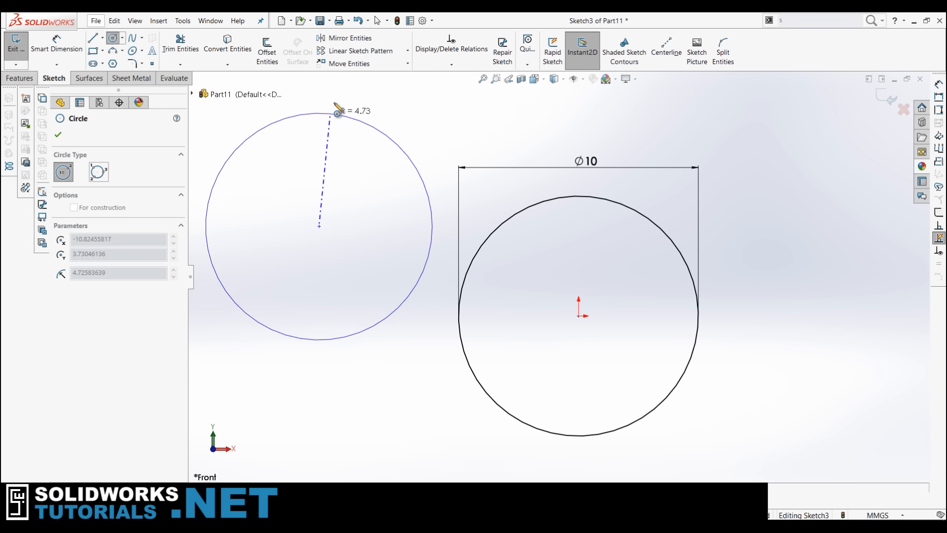
click(337, 88)
Dimension the second circle's diameter as 10 mm and check its sketch relations.
click(57, 43)
click(295, 87)
click(393, 242)
text(10)
key(Return)
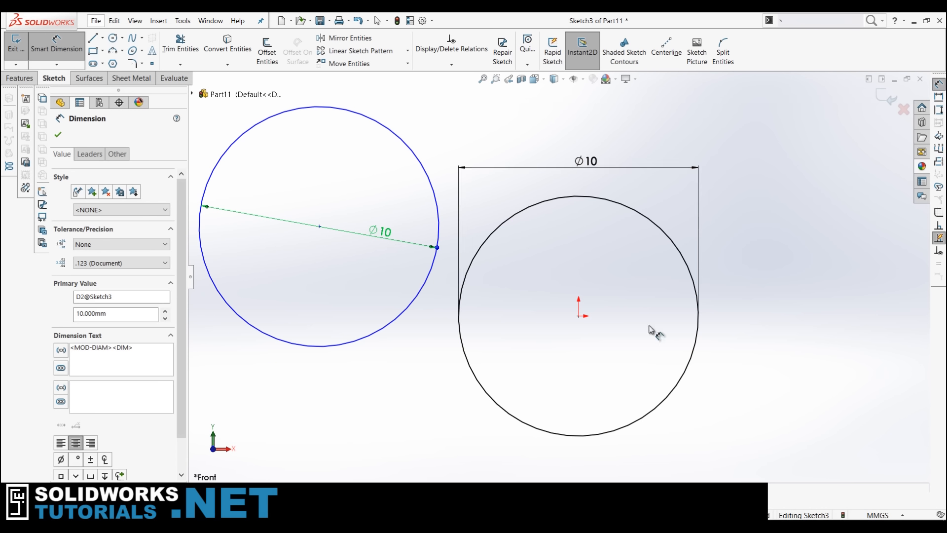
key(Escape)
scroll(631, 285, up, 2)
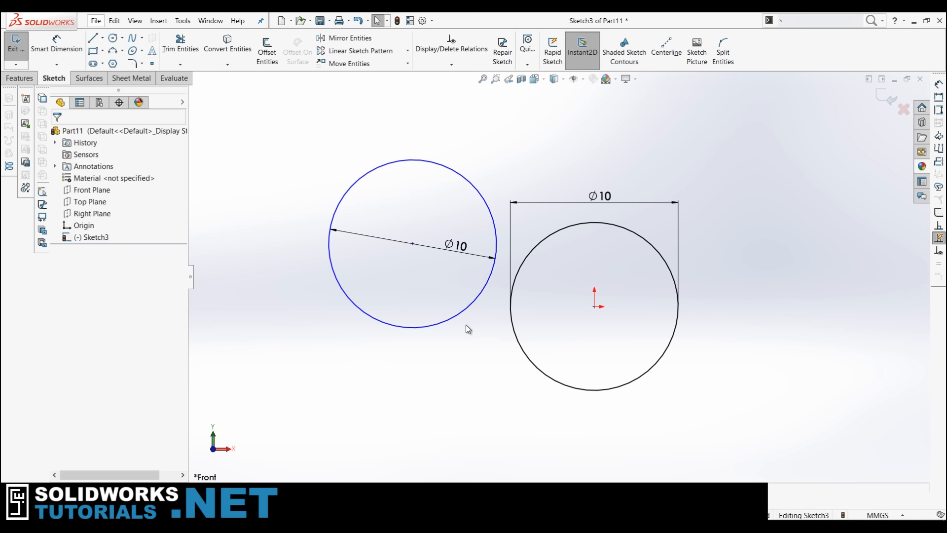
click(468, 307)
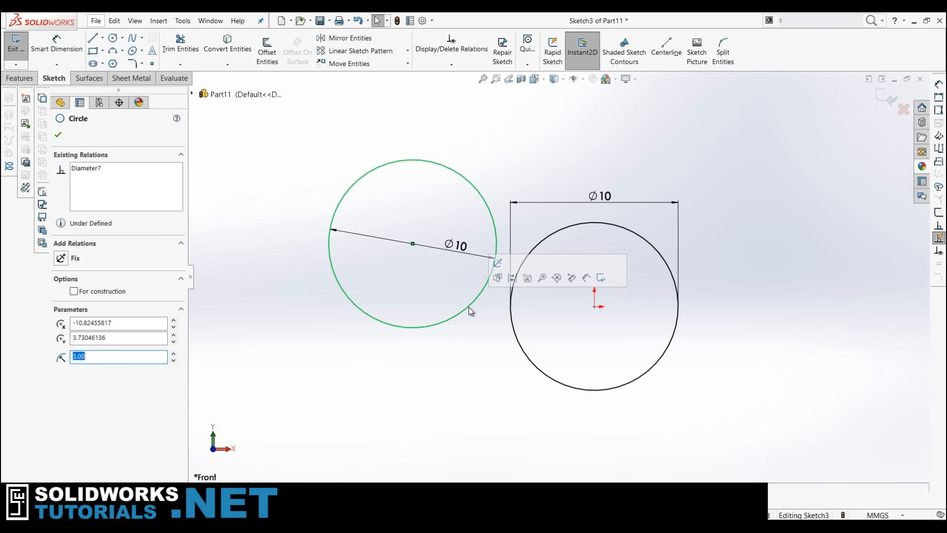
click(274, 123)
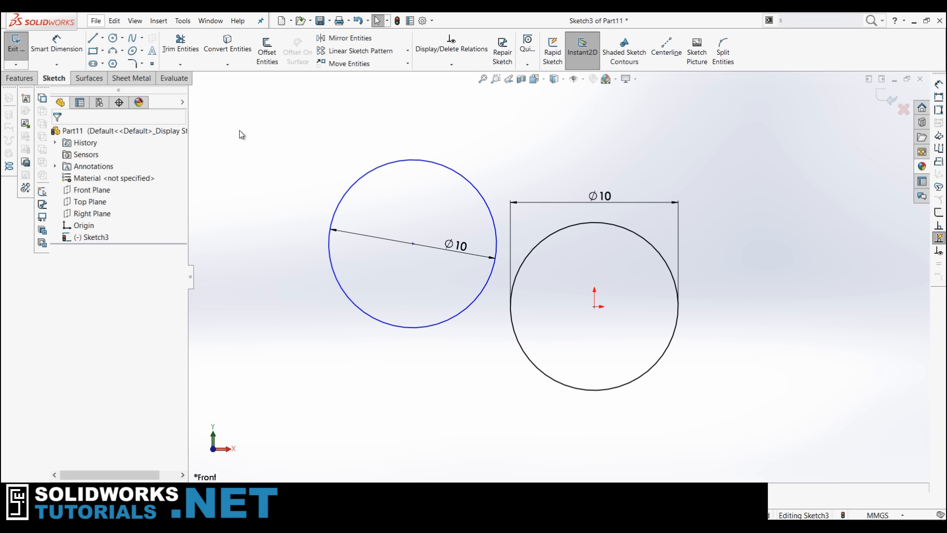
Compare a window selection enclosing only the left circle with a crossing selection touching both circles, clearing each selection.
drag(239, 131, 320, 299)
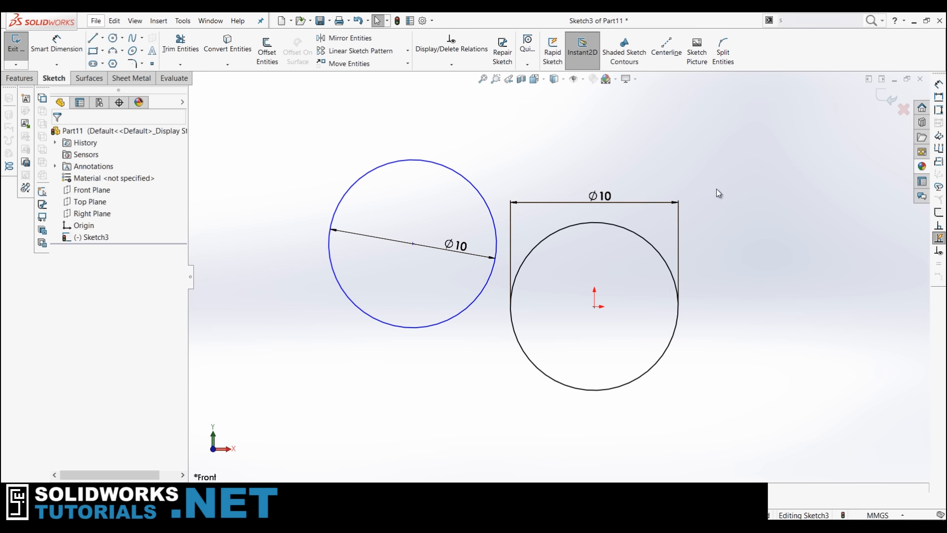
drag(856, 146, 377, 287)
drag(304, 161, 311, 249)
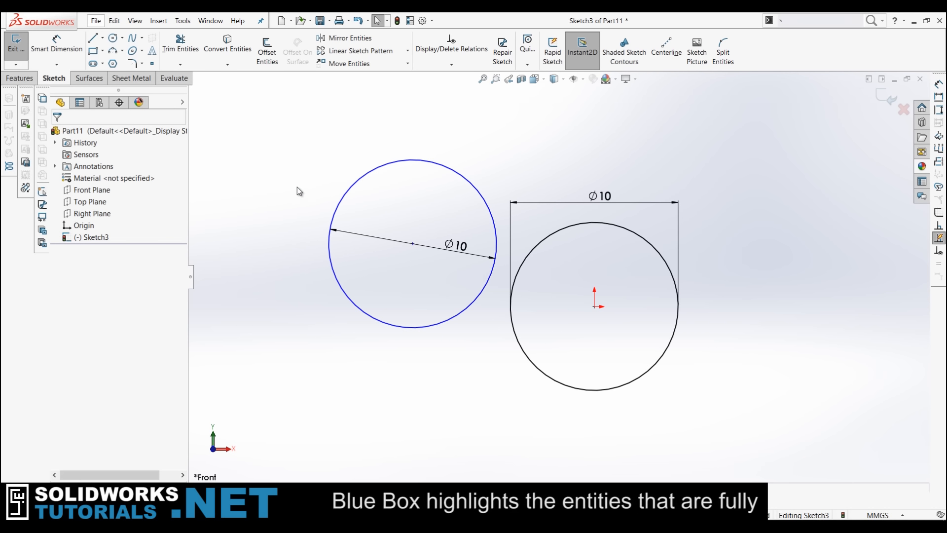
drag(271, 131, 502, 368)
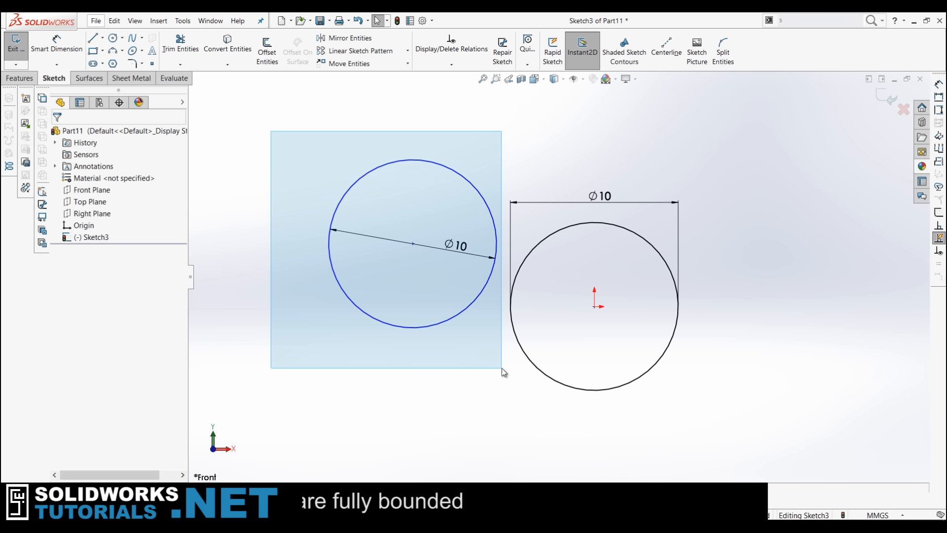
drag(502, 368, 610, 341)
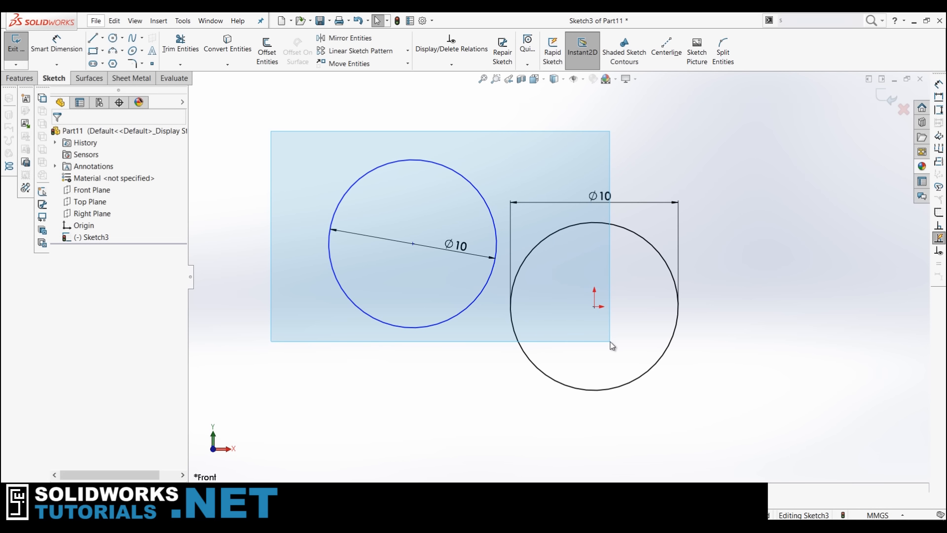
drag(610, 342, 611, 342)
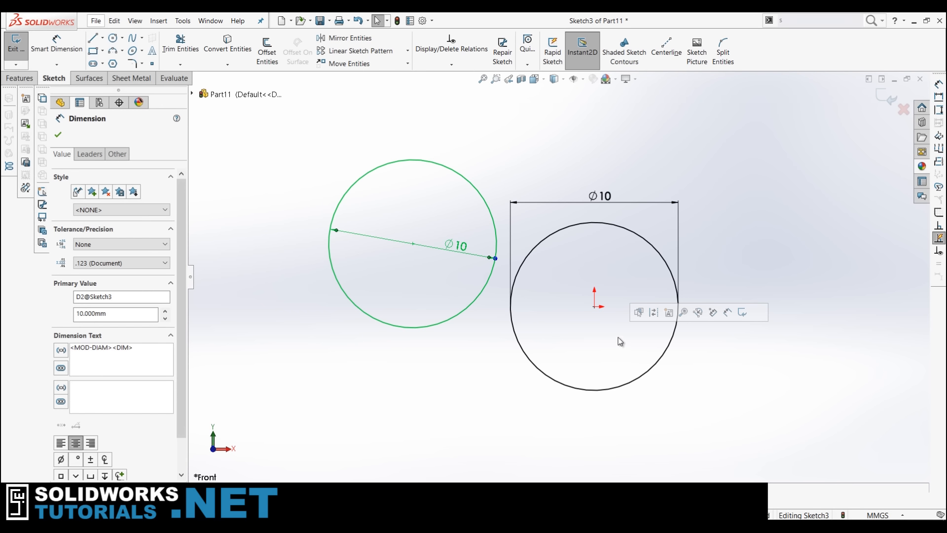
click(833, 173)
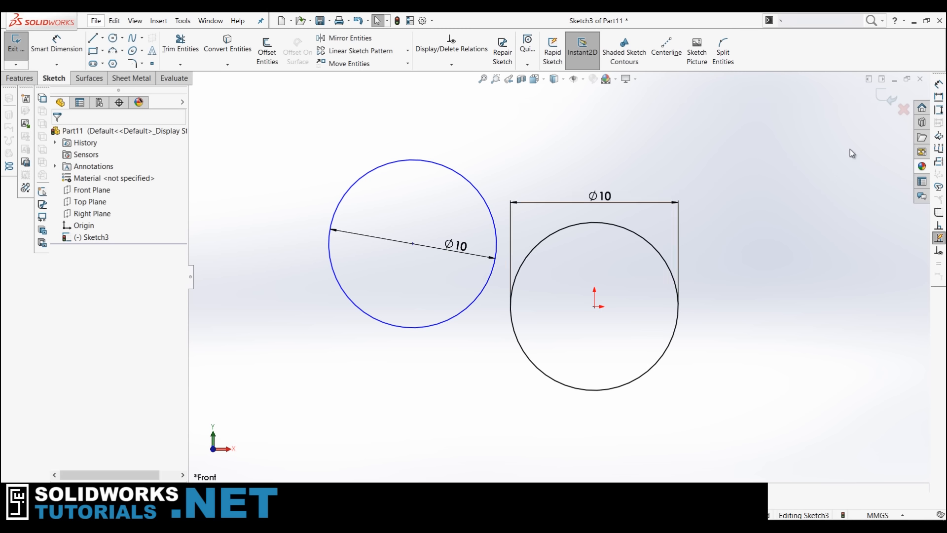
drag(850, 149, 458, 254)
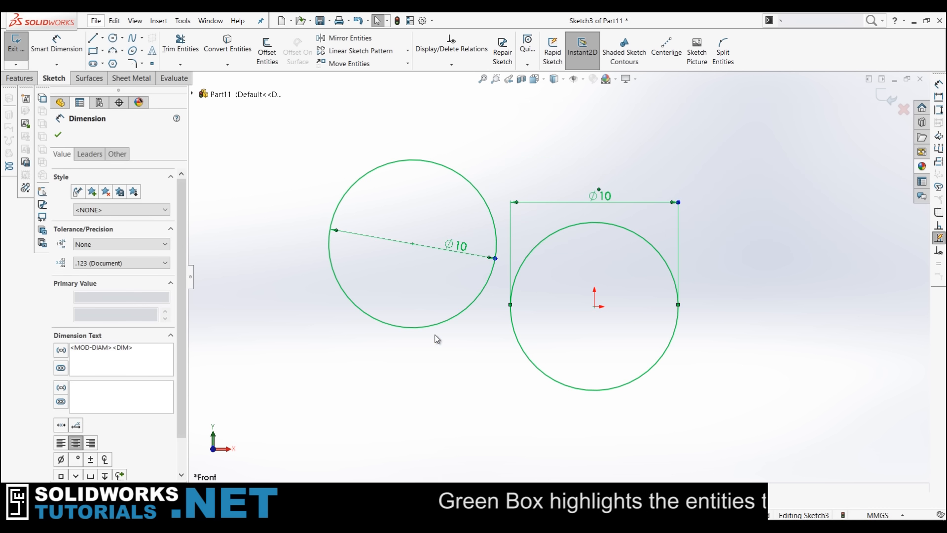
click(426, 411)
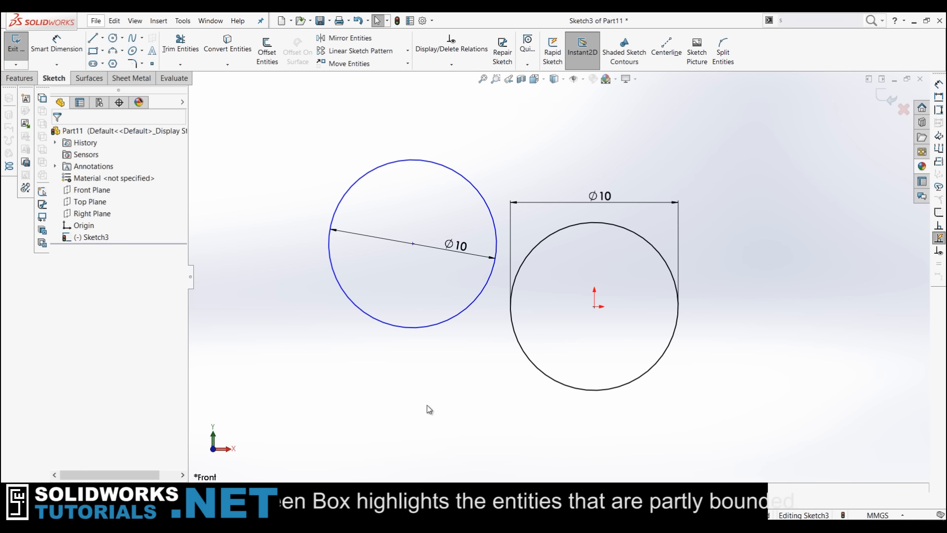
Delete the circle left of the origin and exit the sketch.
click(418, 328)
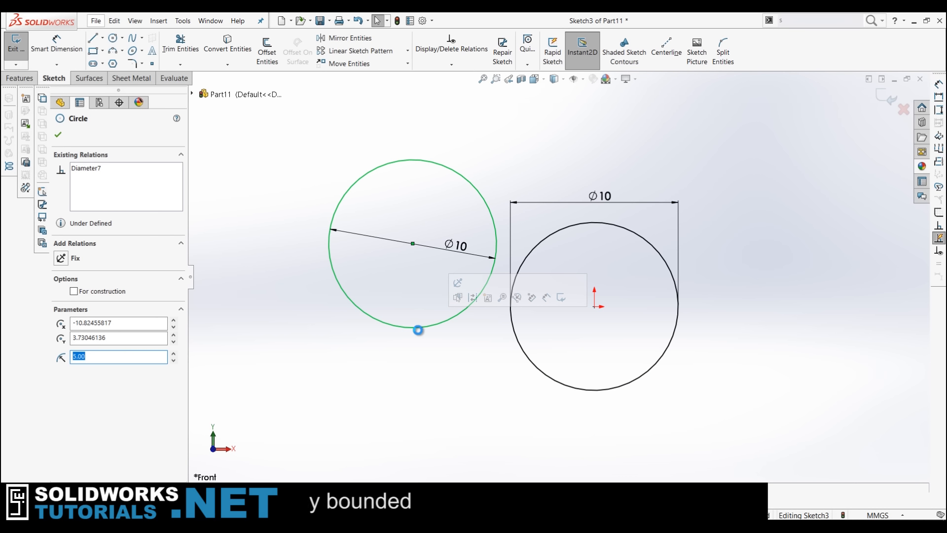
key(Delete)
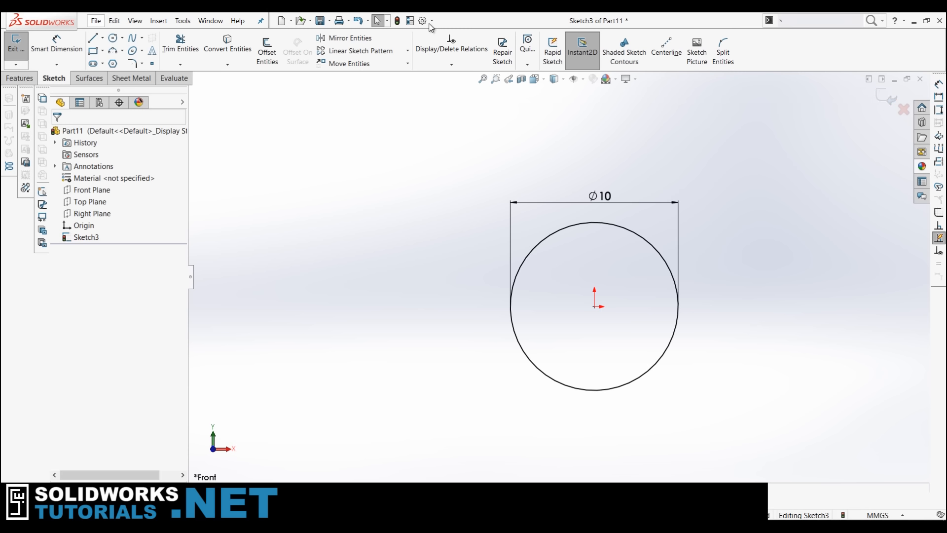
click(397, 22)
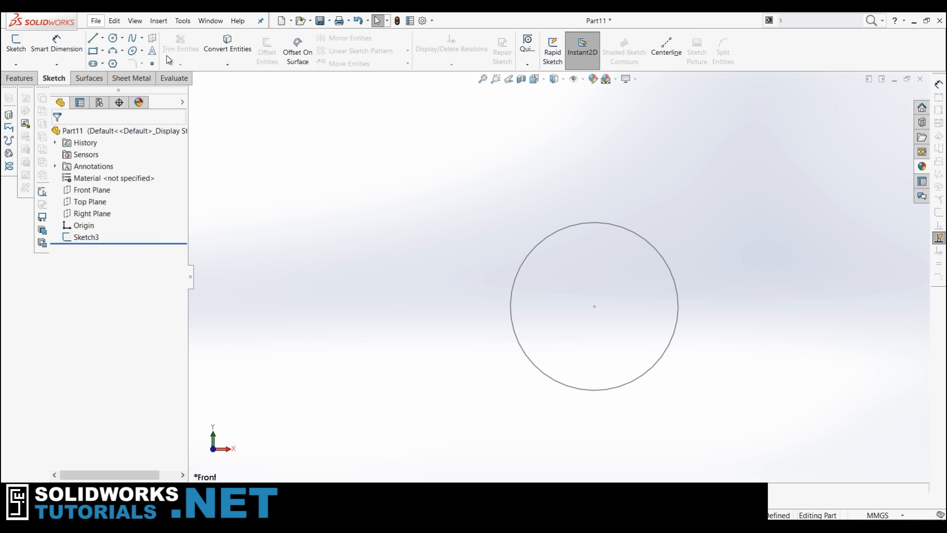
Extrude the 10 mm circle as a blind boss with a depth of 6 mm.
click(25, 79)
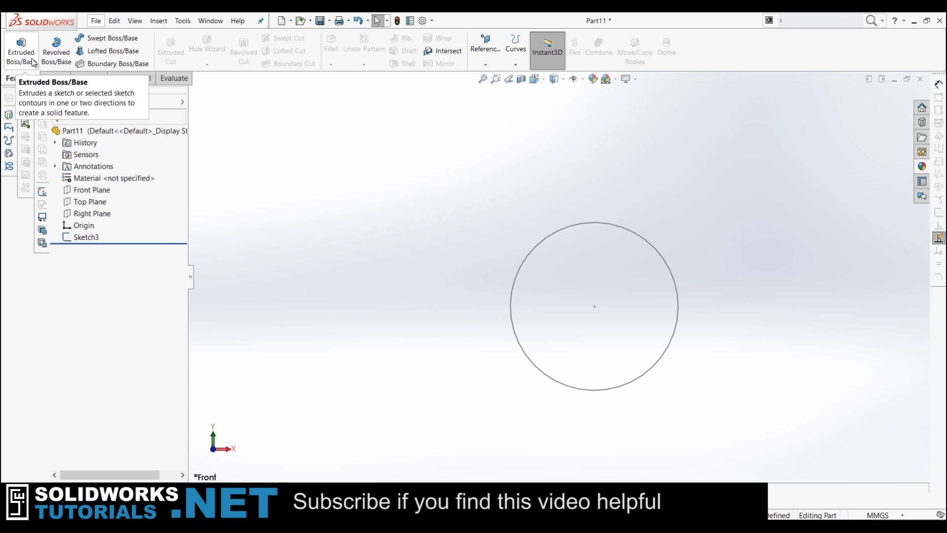
click(33, 62)
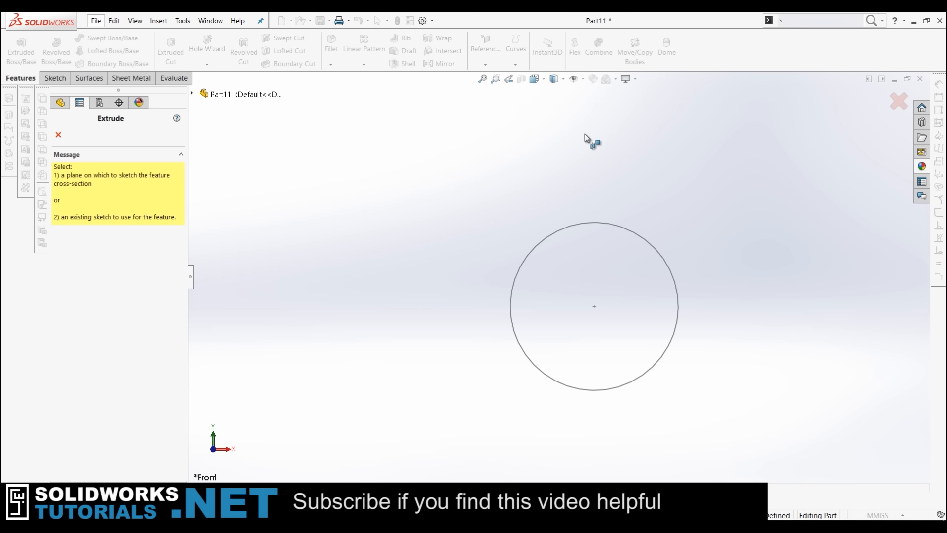
click(594, 222)
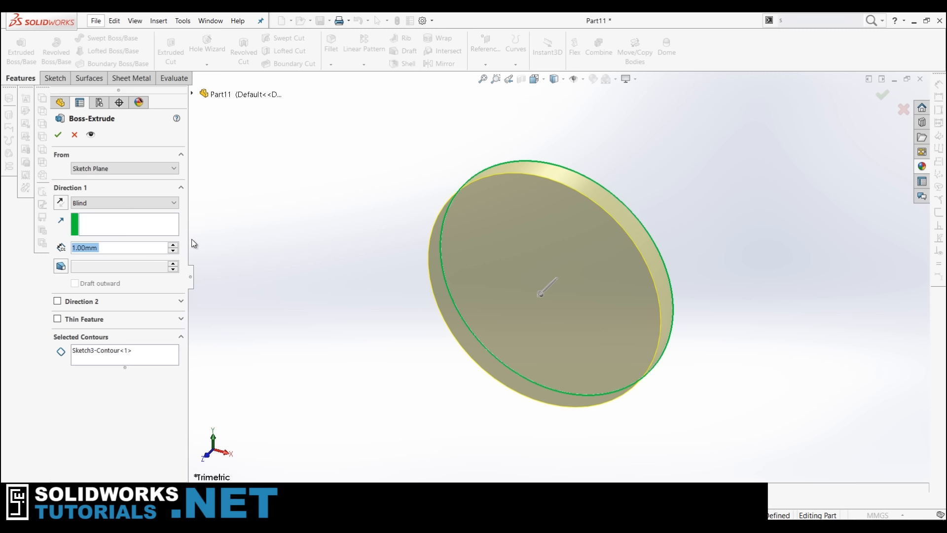
click(175, 245)
click(175, 245)
click(175, 245)
click(176, 245)
click(176, 245)
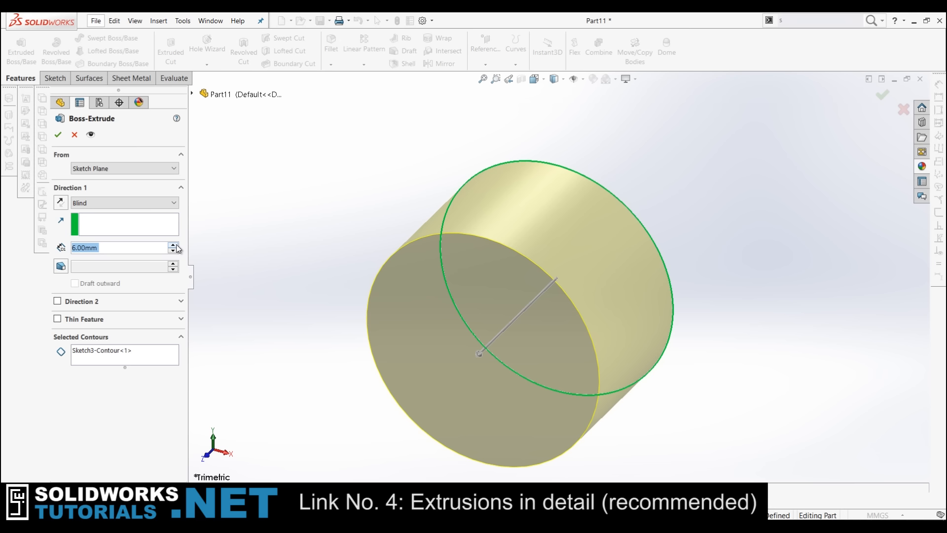
click(59, 135)
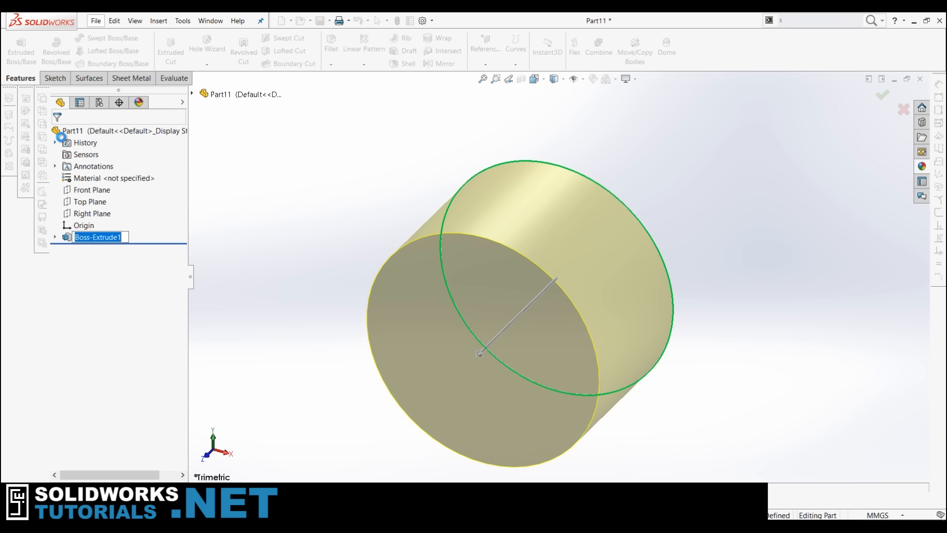
click(732, 199)
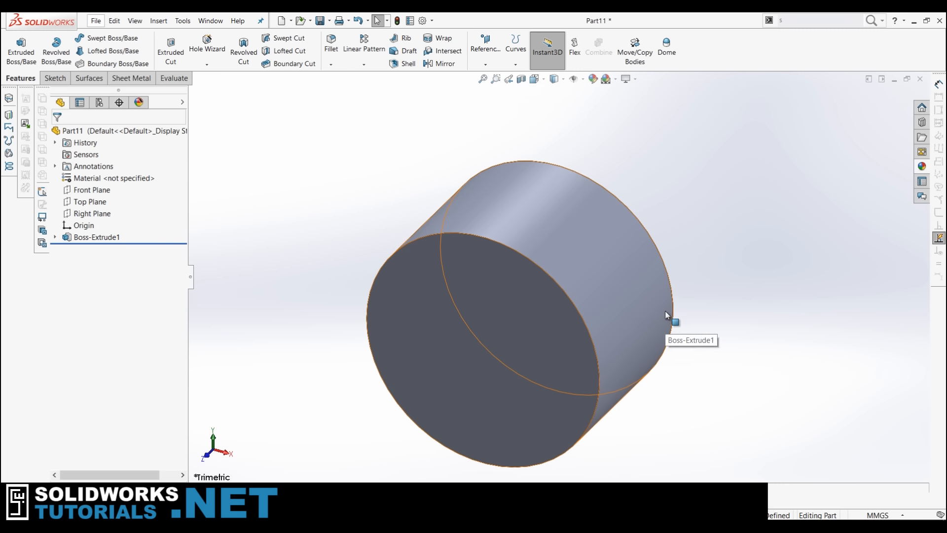
Try out zooming out and in on the cylinder and moving it across the view.
scroll(665, 311, up, 8)
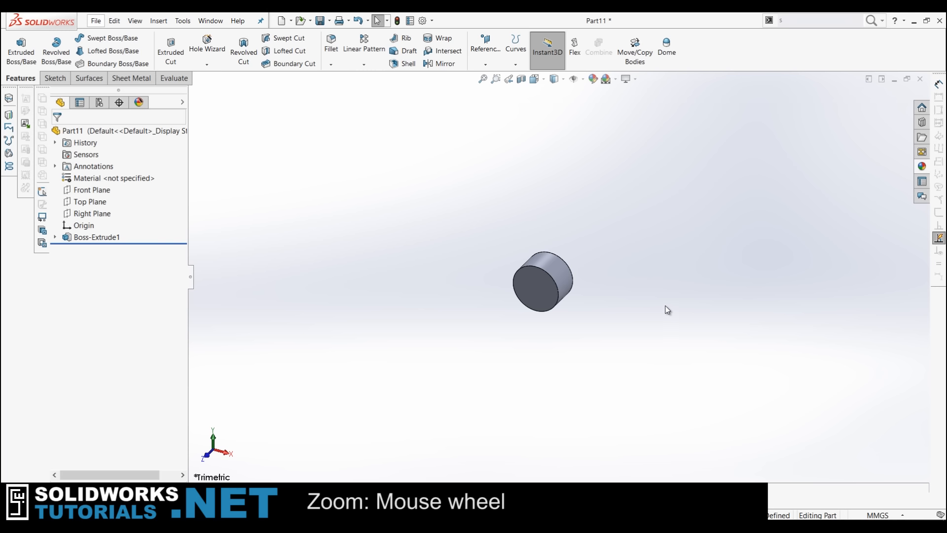
scroll(666, 310, down, 5)
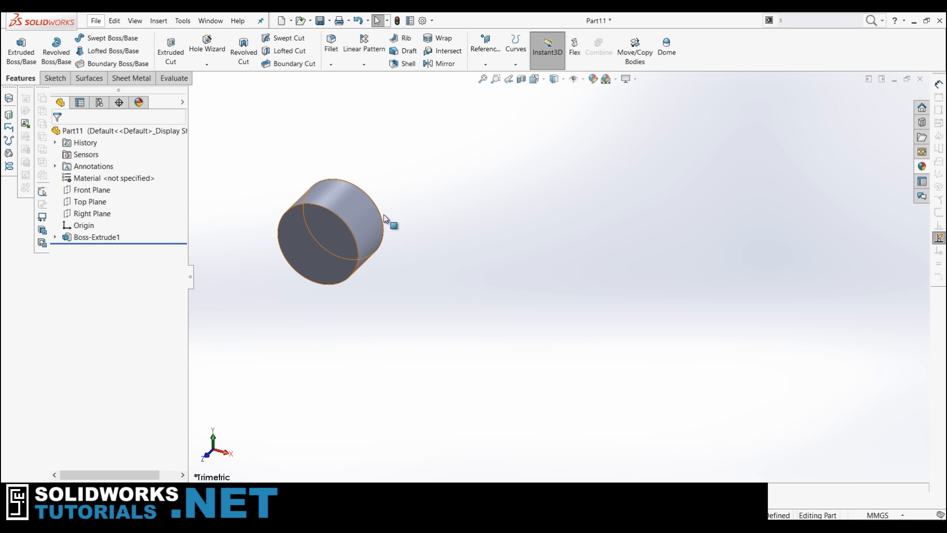
middle_drag(389, 220, 583, 230)
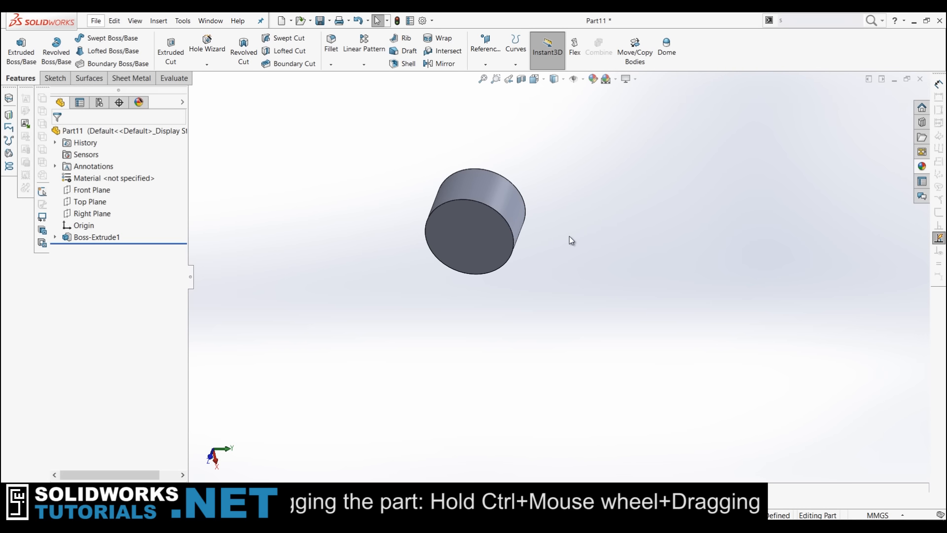
Rotate the view of the cylinder in 15-degree increments, and then in 90-degree increments.
key(Up)
key(Up)
key(Up)
key(Up)
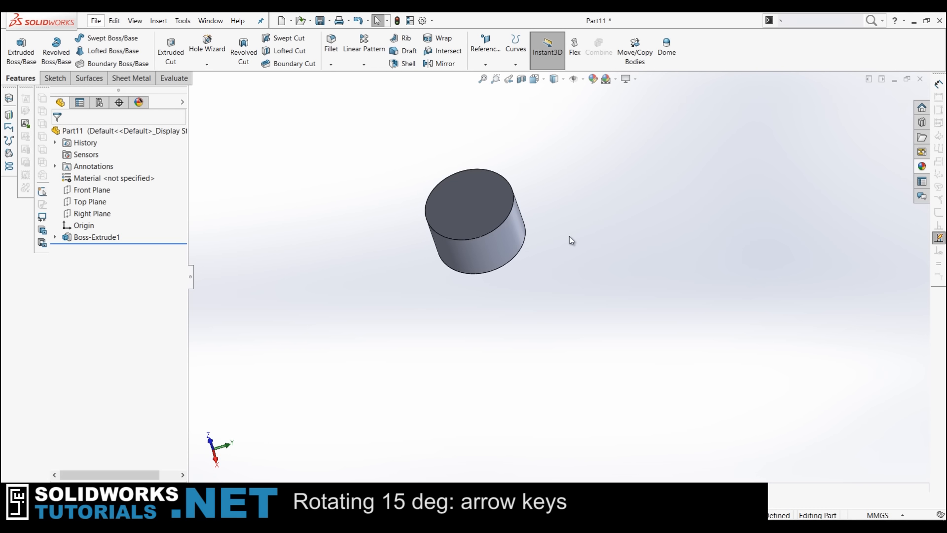
key(Left)
key(Left)
key(Left)
key(Left)
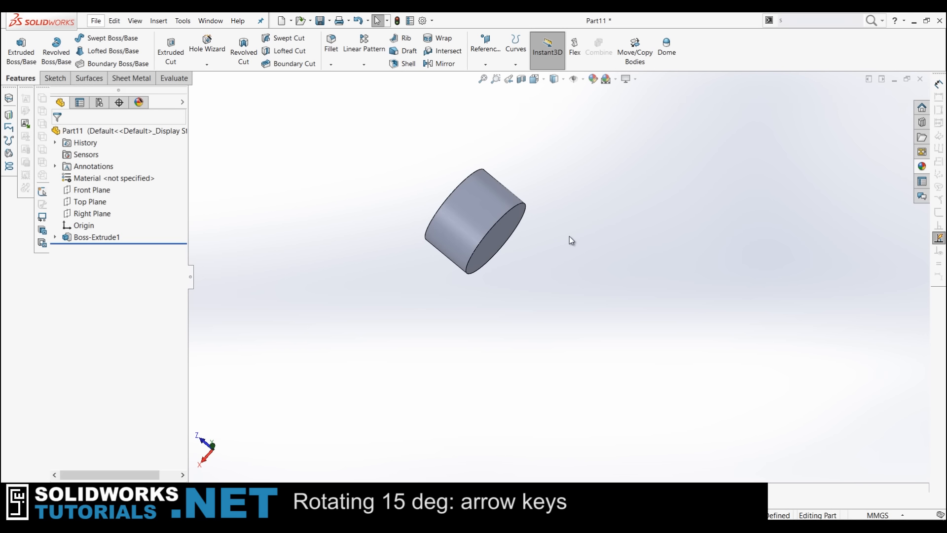
key(Left)
key(Left)
key(Left)
key(Left)
key(Left)
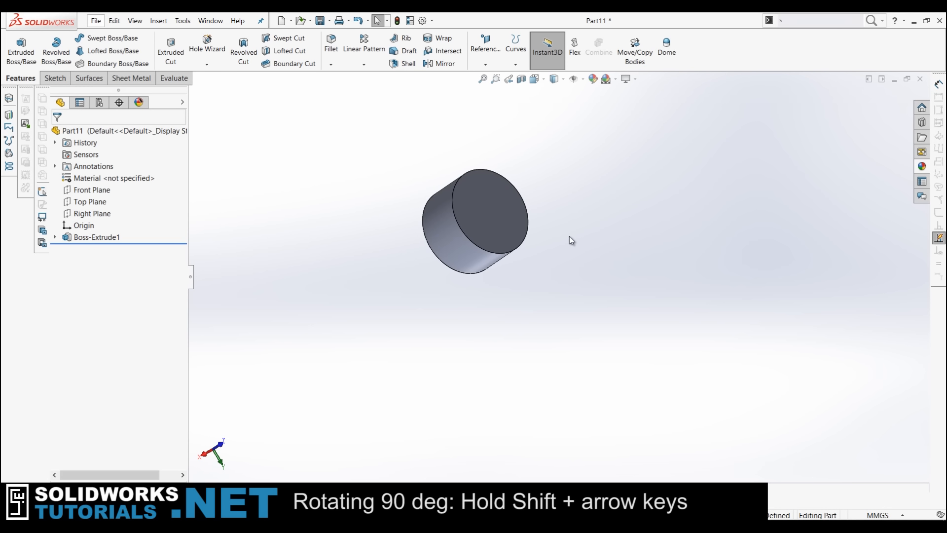
key(shift+Left)
key(shift+Down)
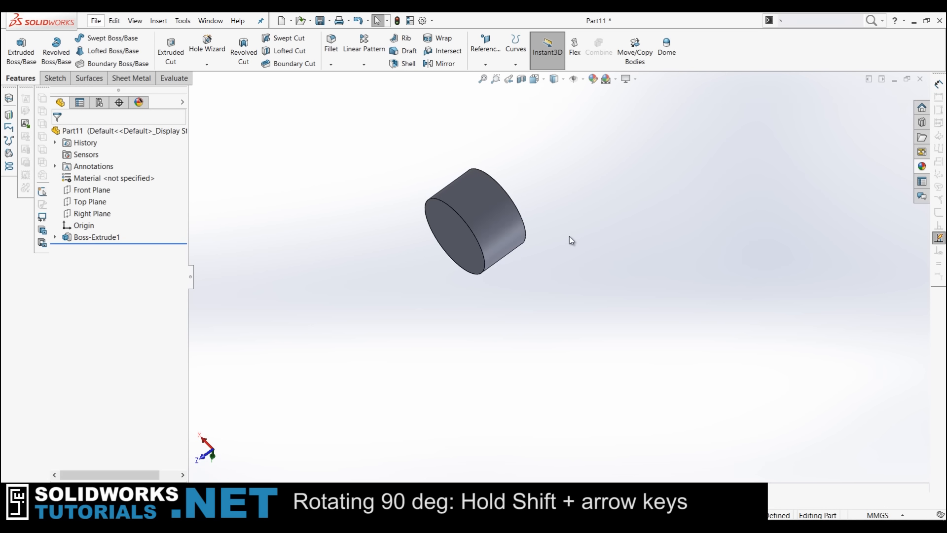
Preview standard views of the cylinder with the View Selector cube, dismiss it, and fit the part to the screen.
key(space)
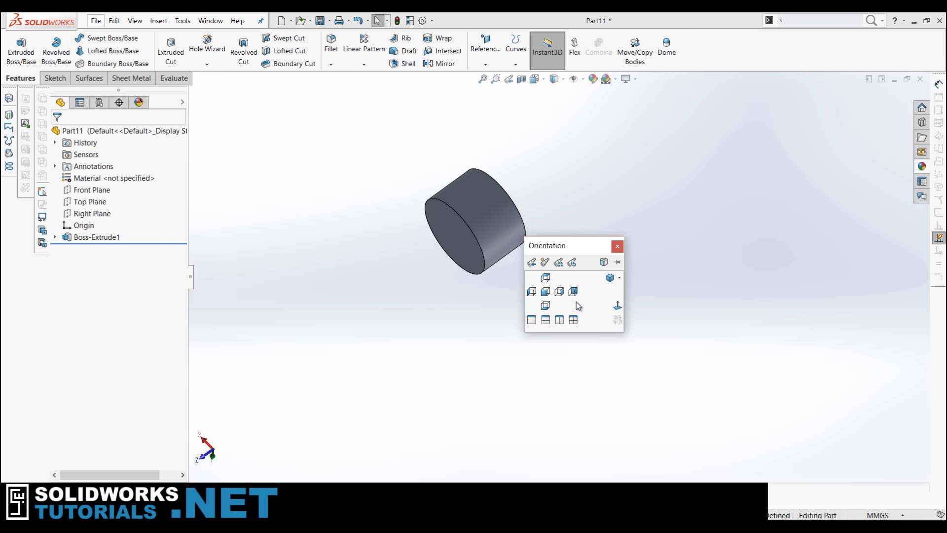
click(604, 262)
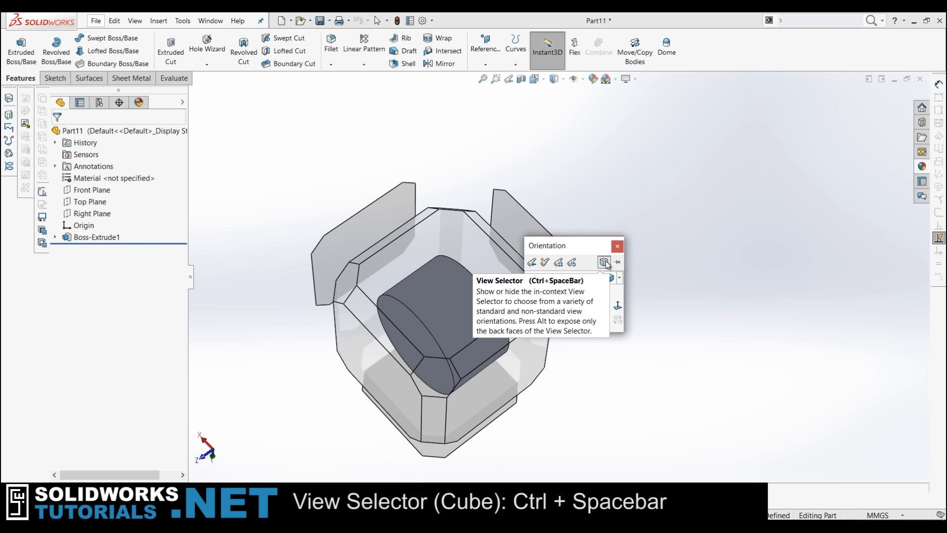
mouse_move(347, 326)
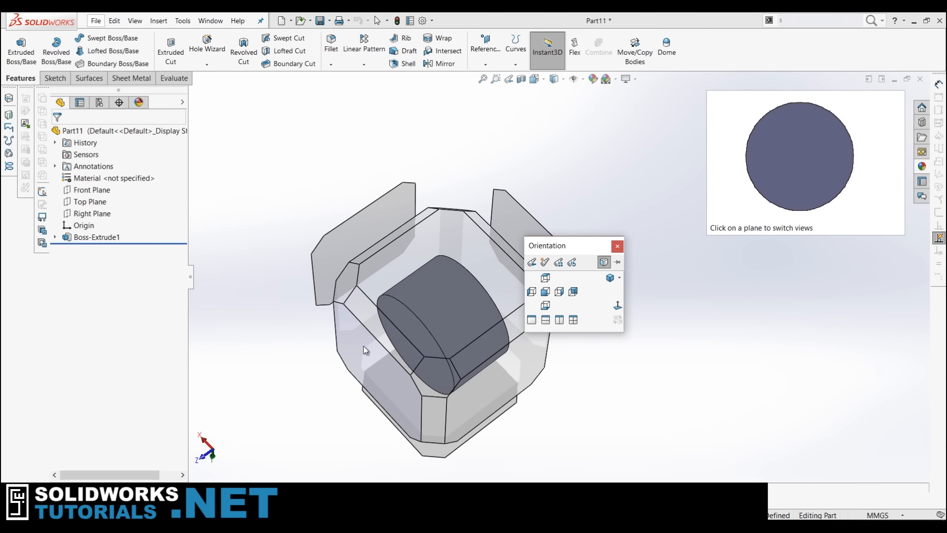
click(450, 379)
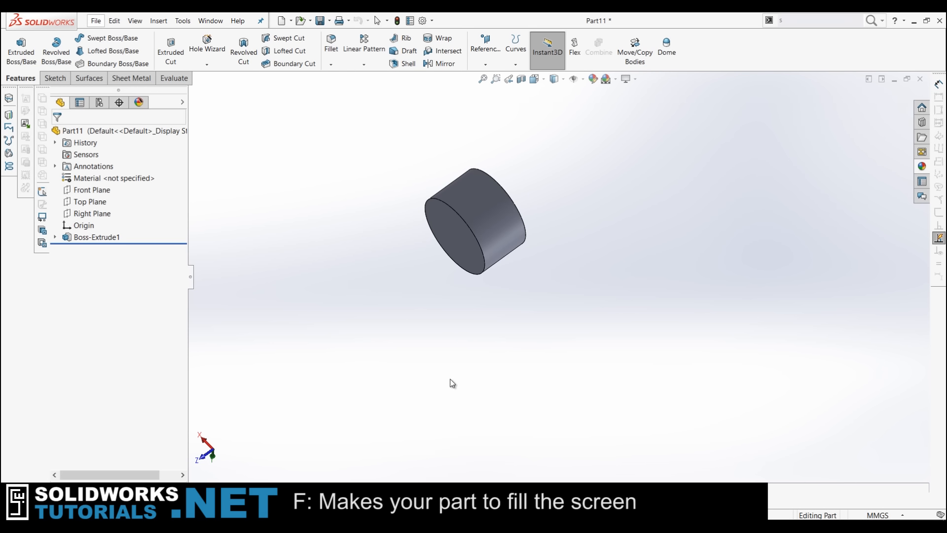
key(f)
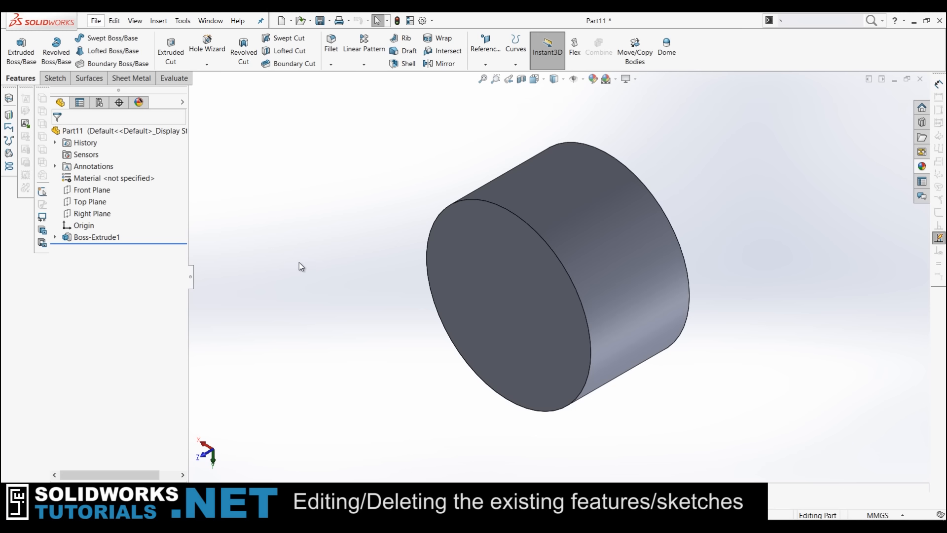
Delete the cylinder's boss extrude feature while keeping its underlying circle sketch.
click(114, 238)
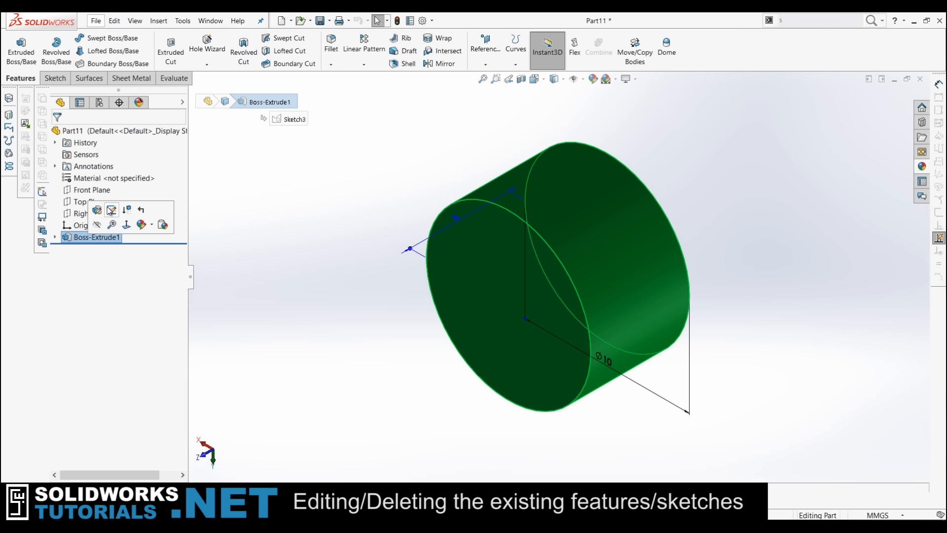
click(322, 256)
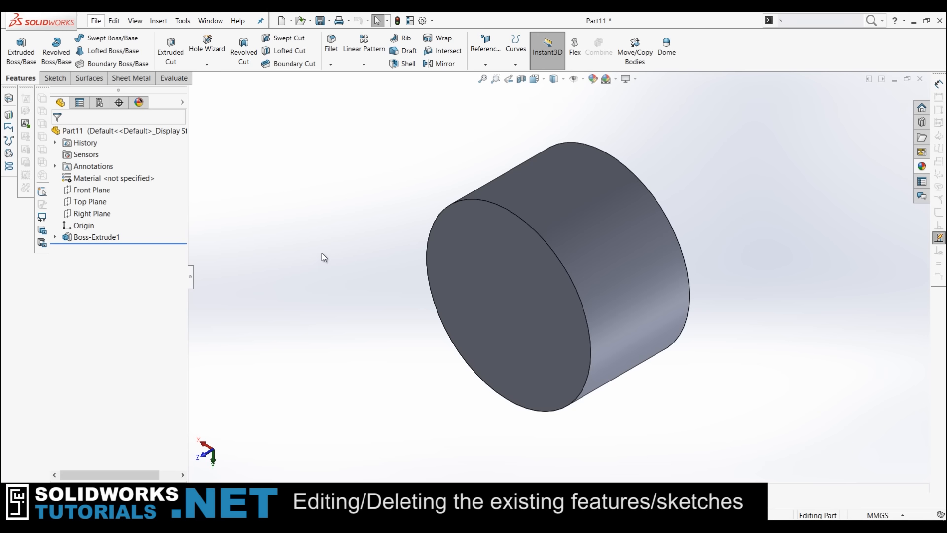
click(104, 237)
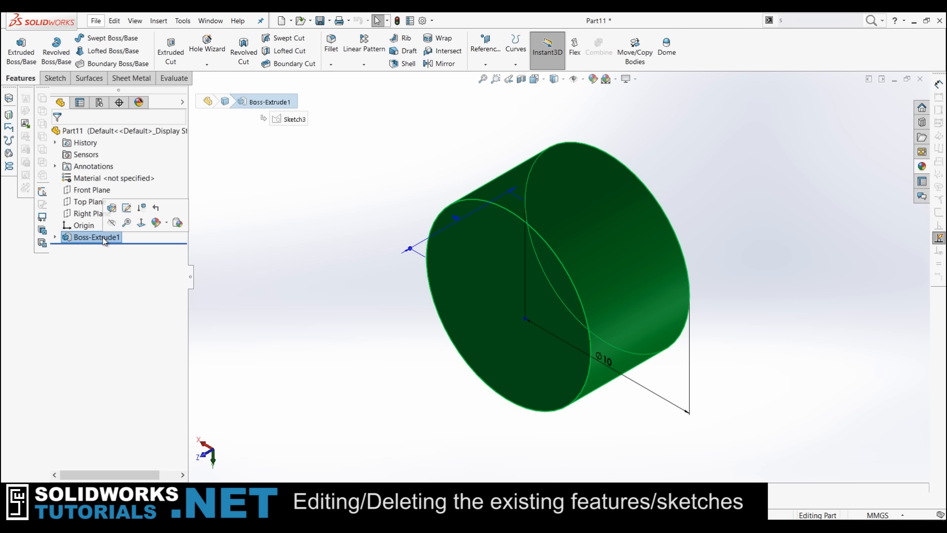
key(Delete)
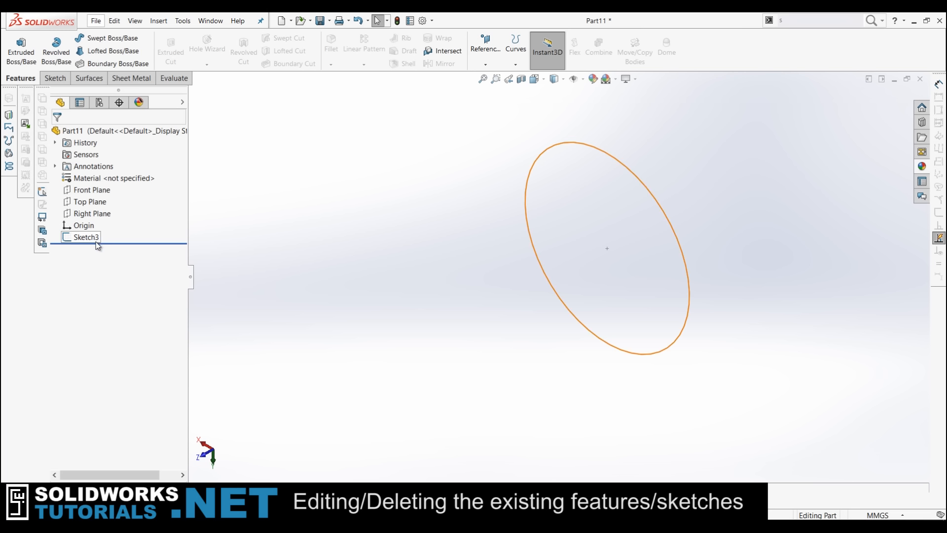
Open the circle's sketch for editing and orient the view normal to the sketch plane.
right_click(575, 144)
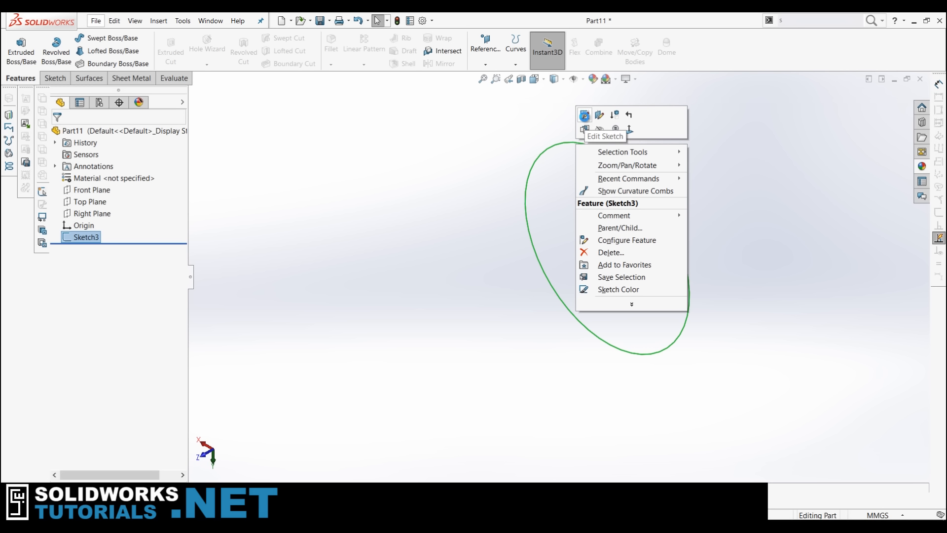
click(585, 115)
key(space)
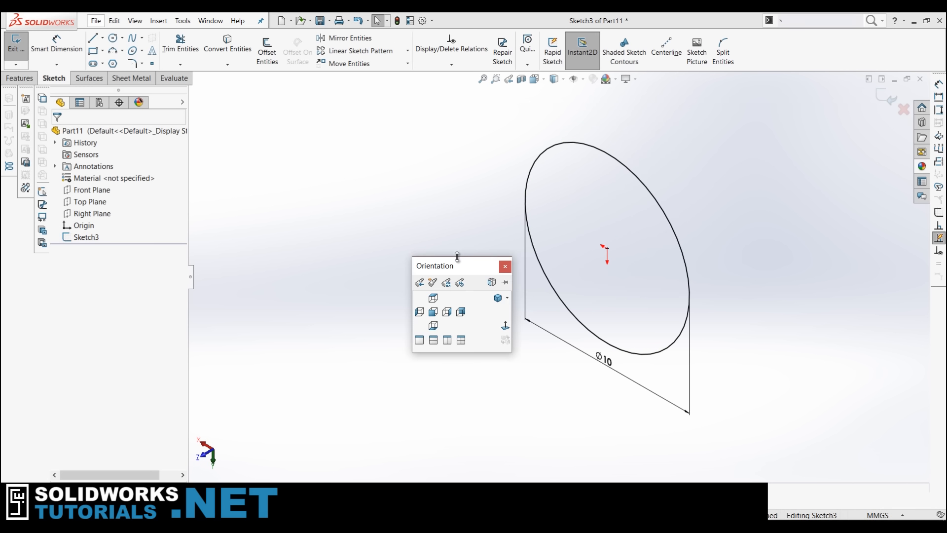
click(506, 327)
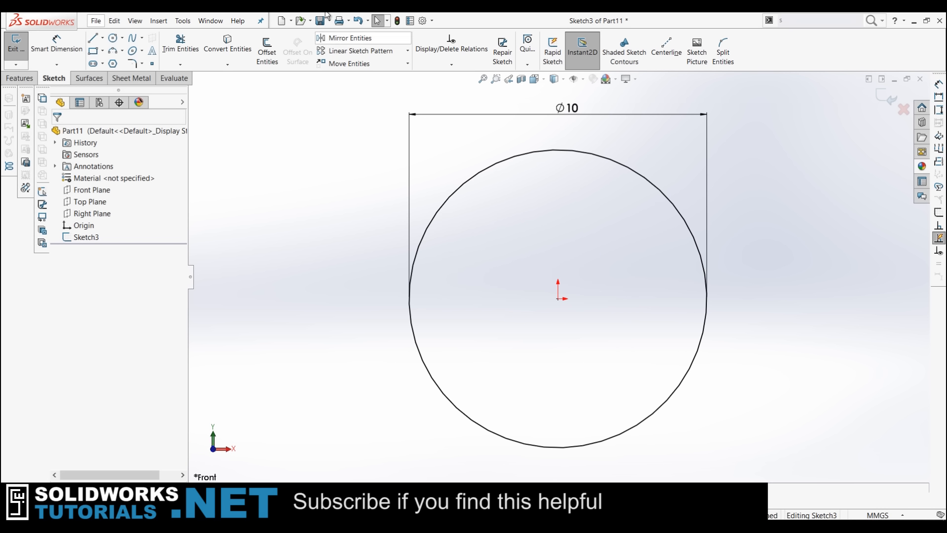
Draw a vertical line across the circle through its centre, from the uppermost to the lowermost point.
click(98, 40)
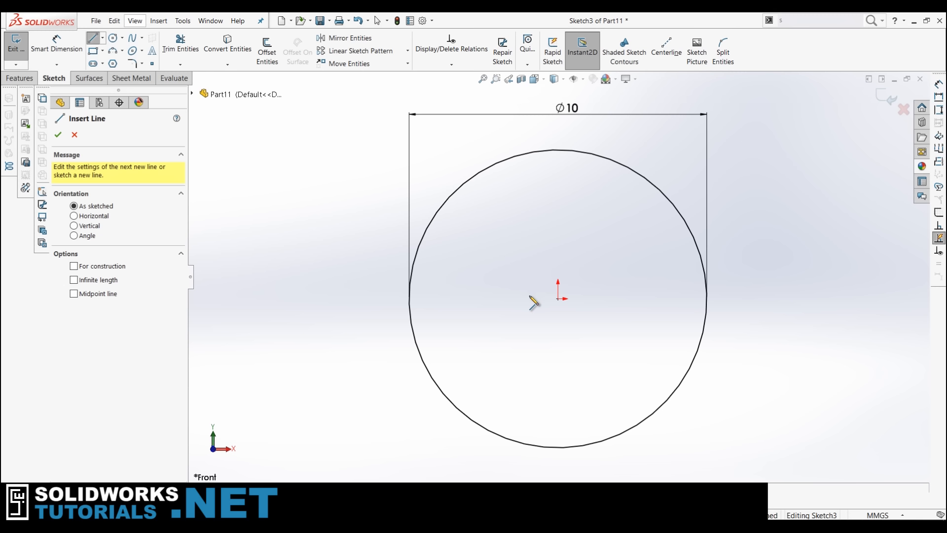
click(558, 150)
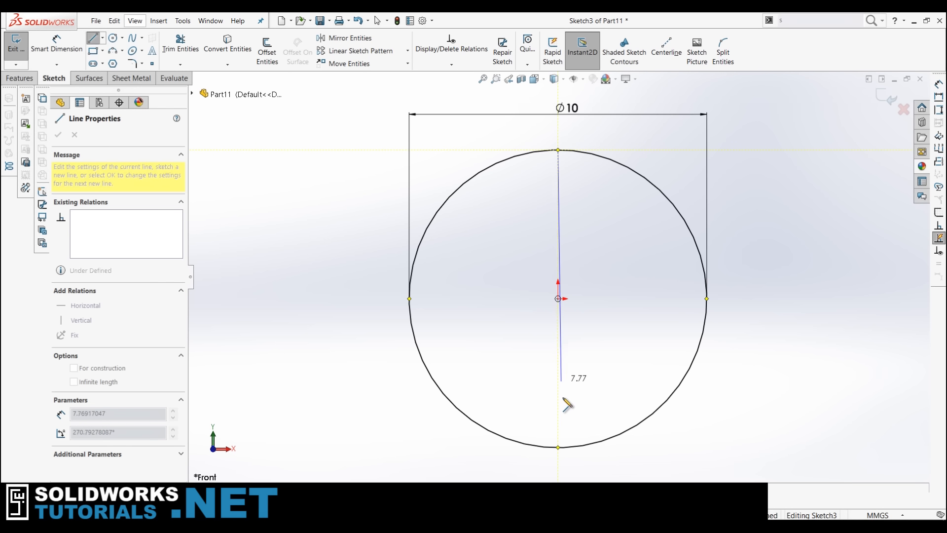
click(558, 447)
key(Escape)
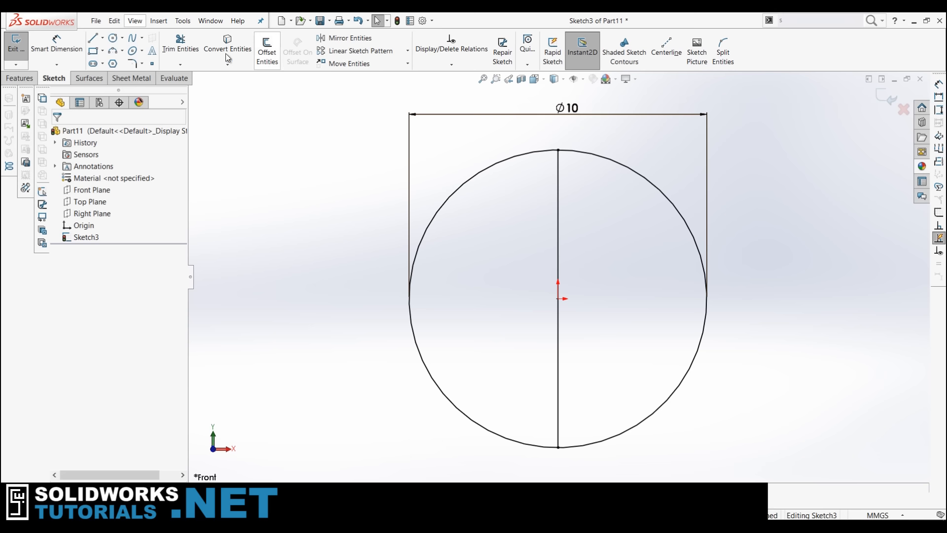
Remove the circle's left half with Power trim, leaving a closed half-circle profile, and exit the sketch.
click(192, 44)
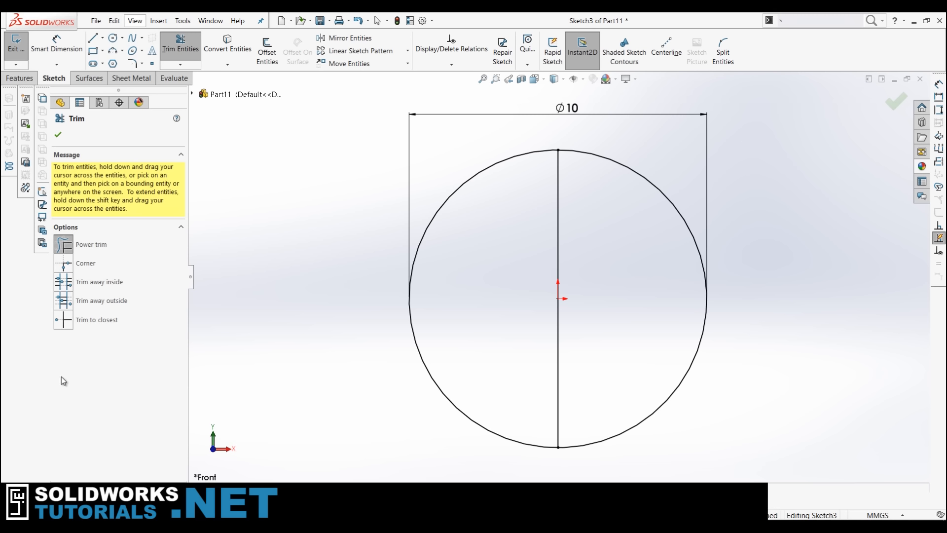
click(64, 247)
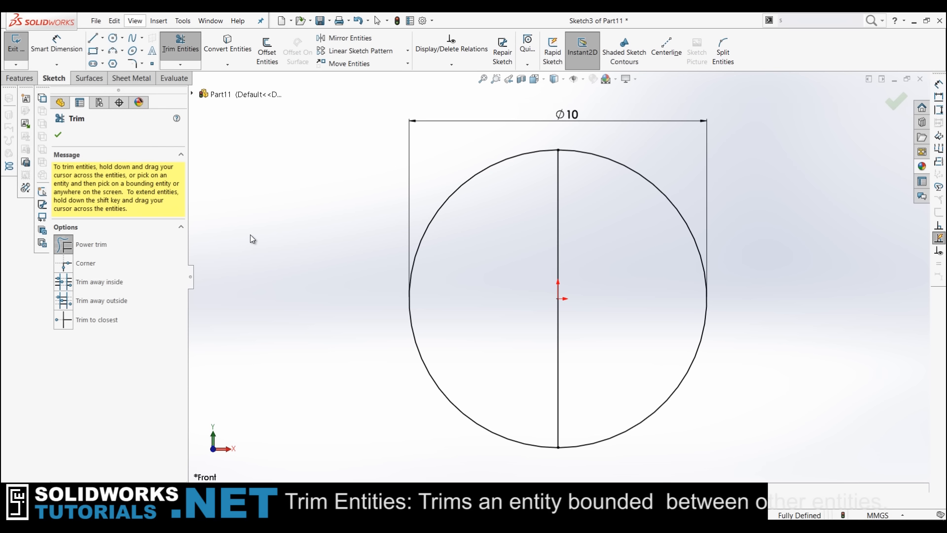
mouse_move(250, 234)
mouse_down()
mouse_move(263, 236)
mouse_move(259, 365)
mouse_move(291, 321)
mouse_move(278, 347)
mouse_up()
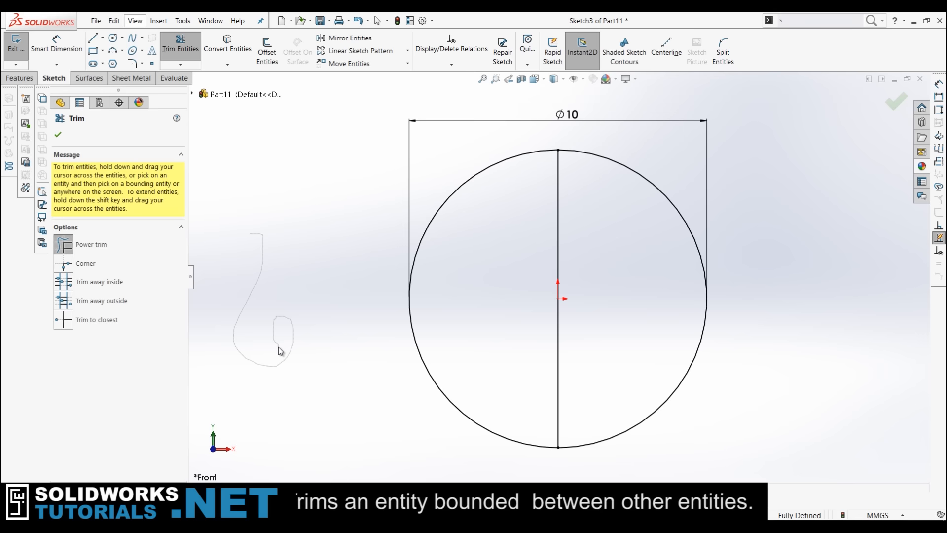
drag(341, 336, 445, 335)
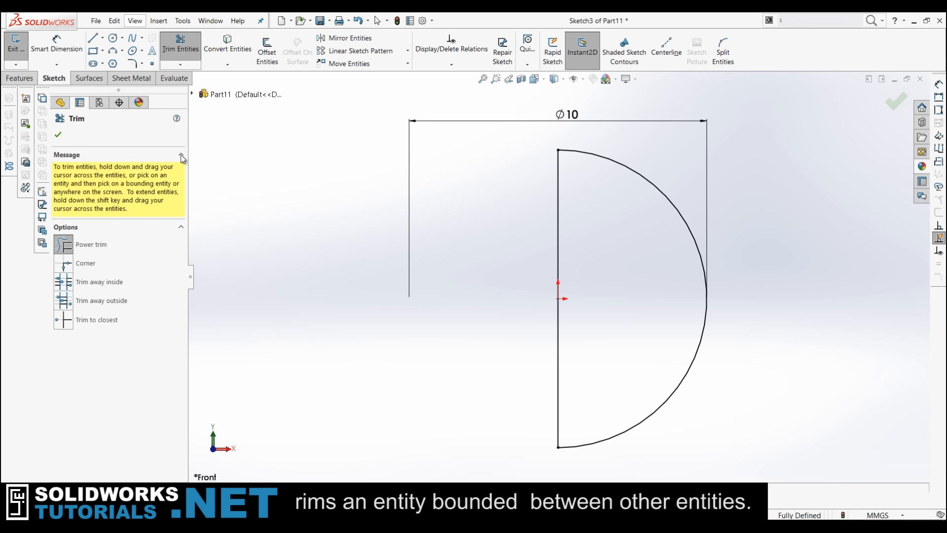
click(58, 134)
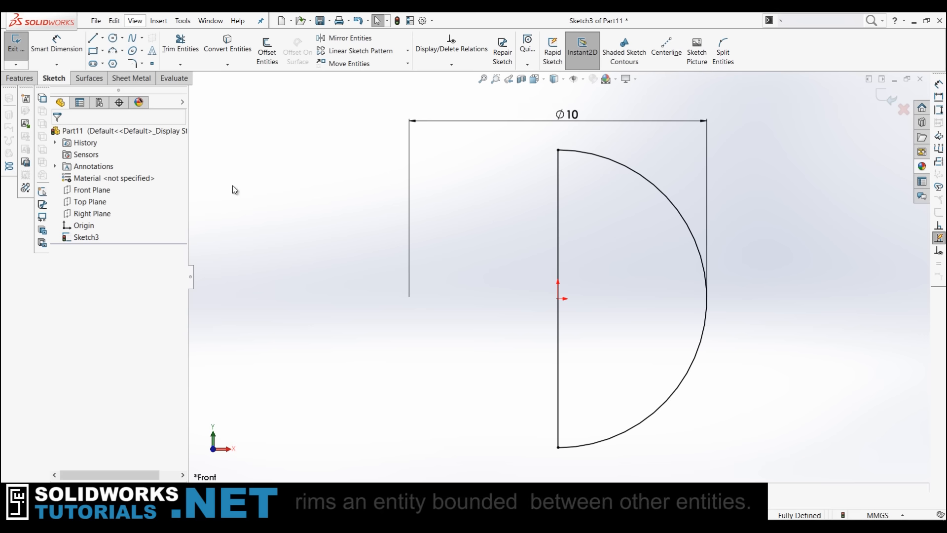
click(887, 98)
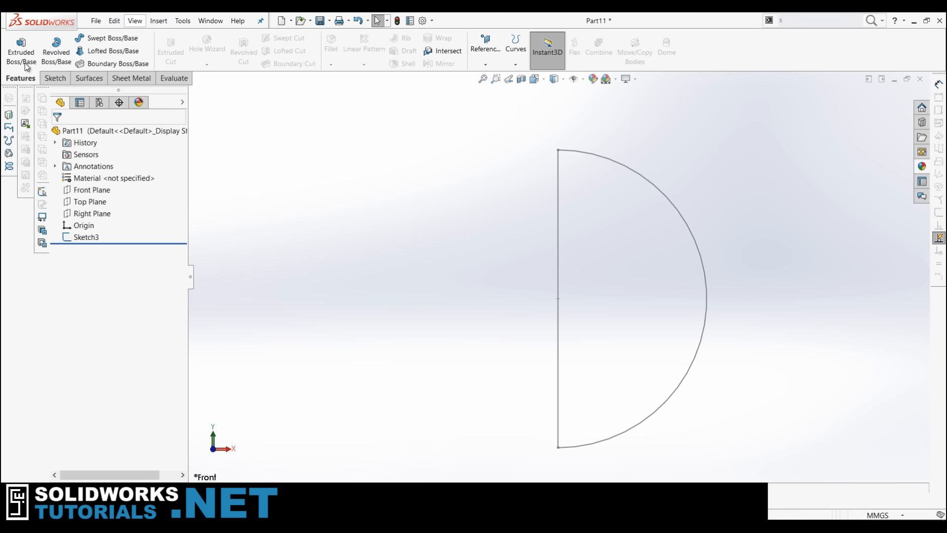
Revolve the half-circle sketch 360 degrees about its straight vertical line to create a solid sphere.
click(58, 48)
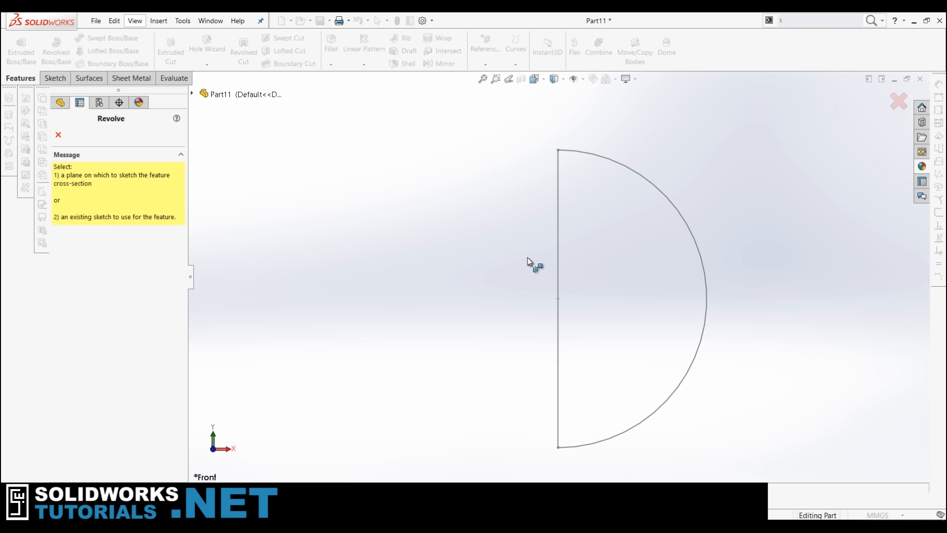
click(559, 221)
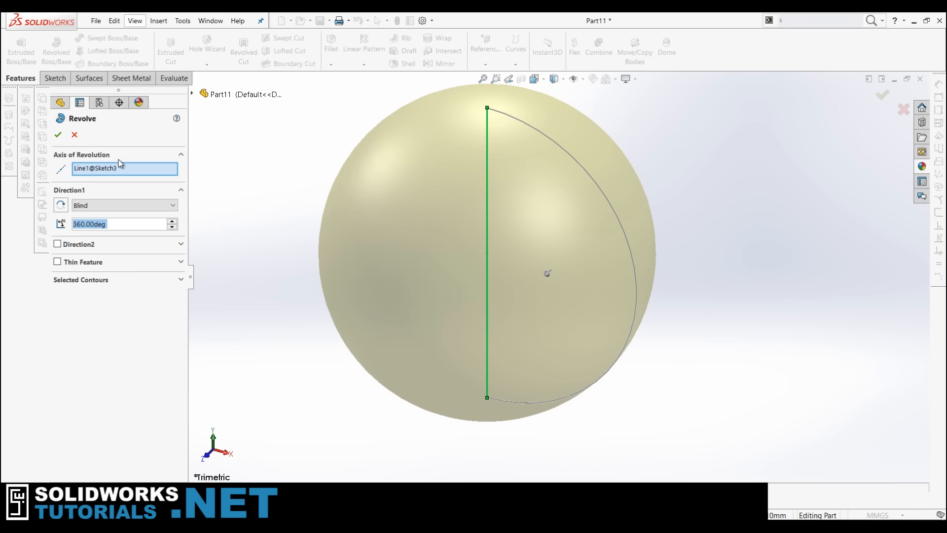
click(58, 136)
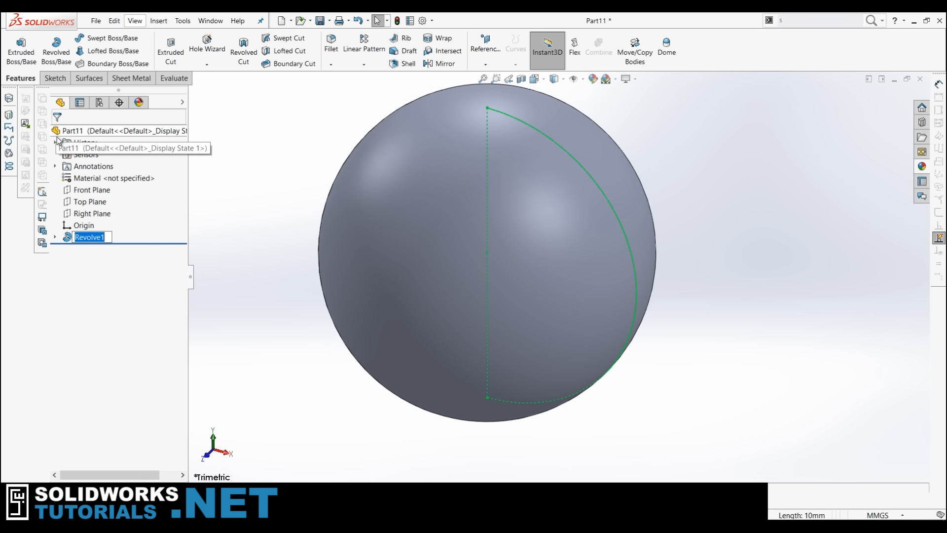
click(282, 245)
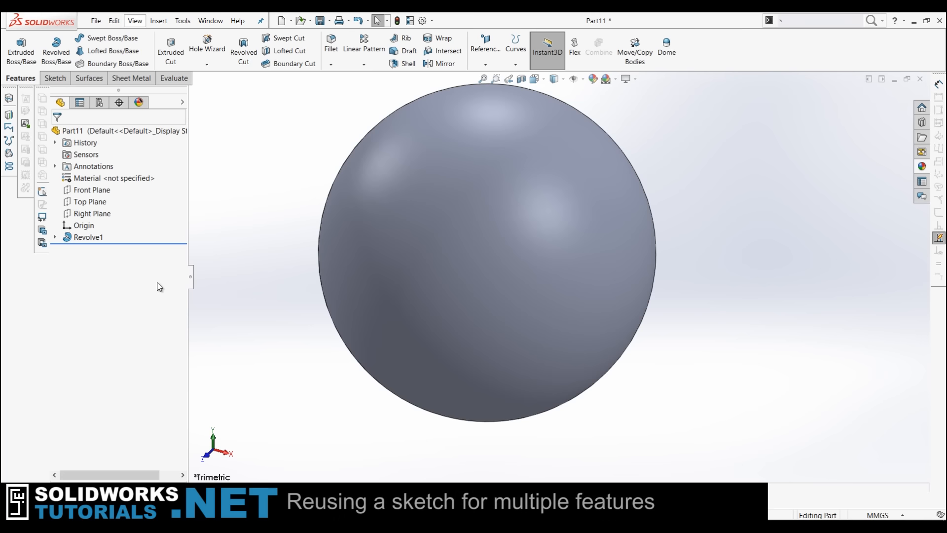
Reuse the sphere's half-circle sketch for an Extruded Cut with a blind depth of 30 mm.
click(55, 237)
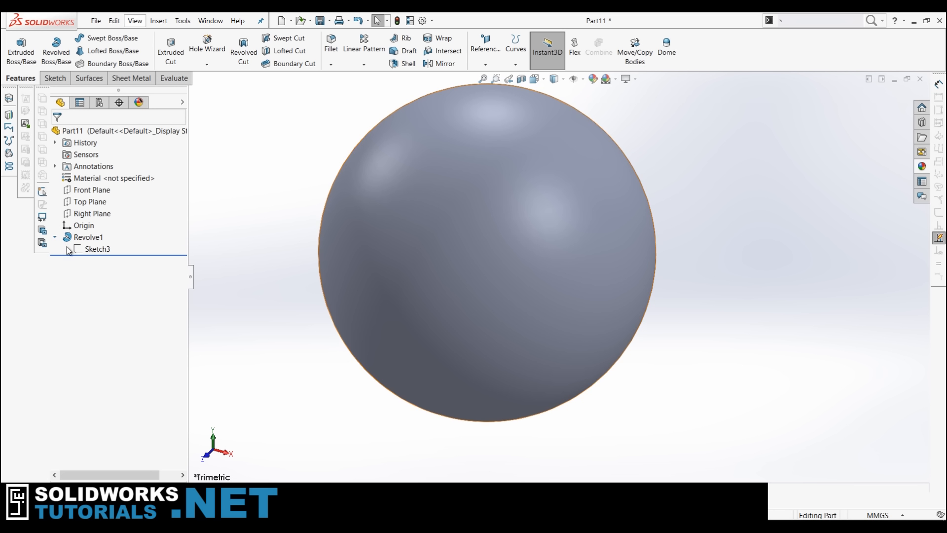
click(96, 250)
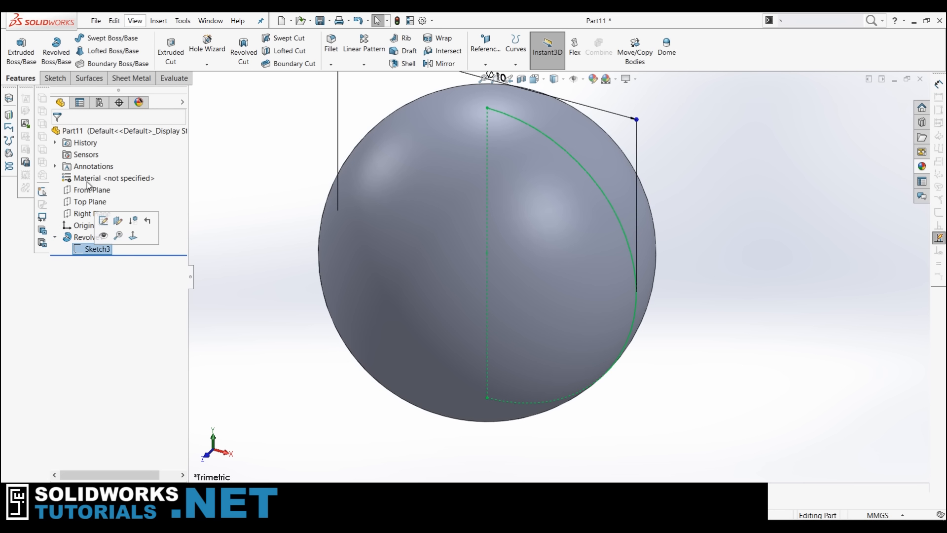
click(171, 49)
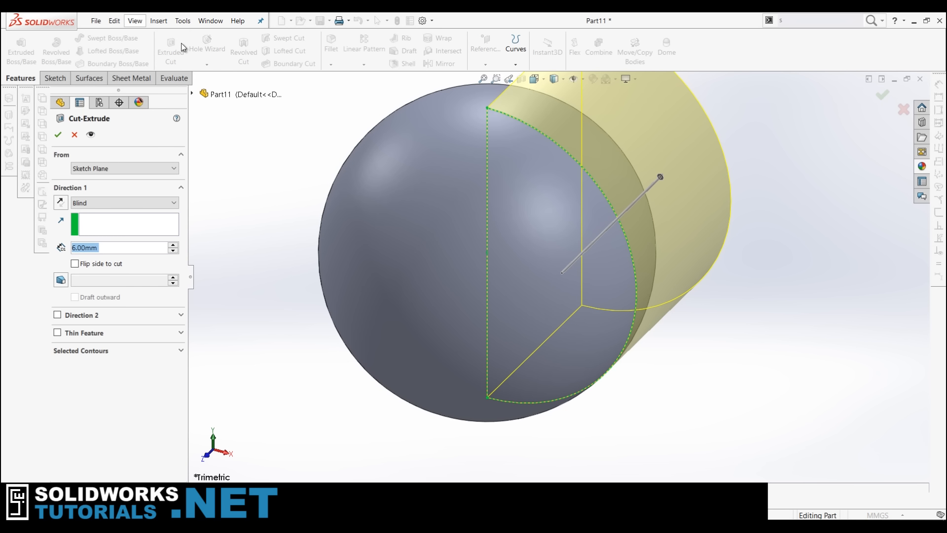
text(30)
key(Return)
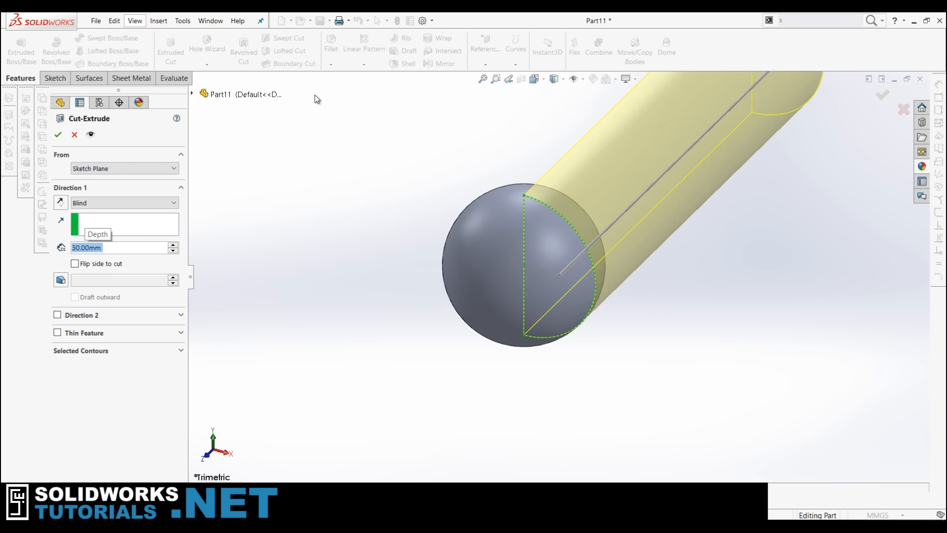
click(58, 135)
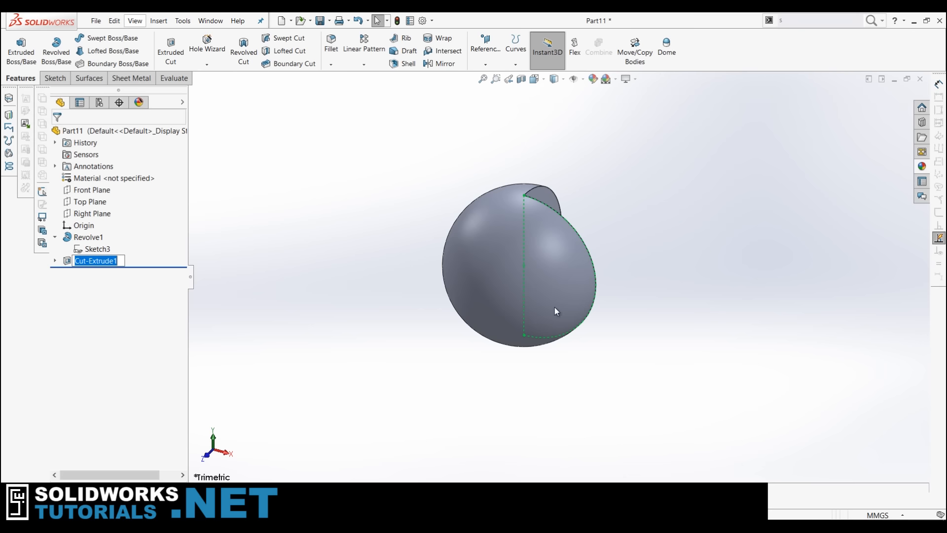
middle_drag(626, 257, 552, 338)
click(54, 78)
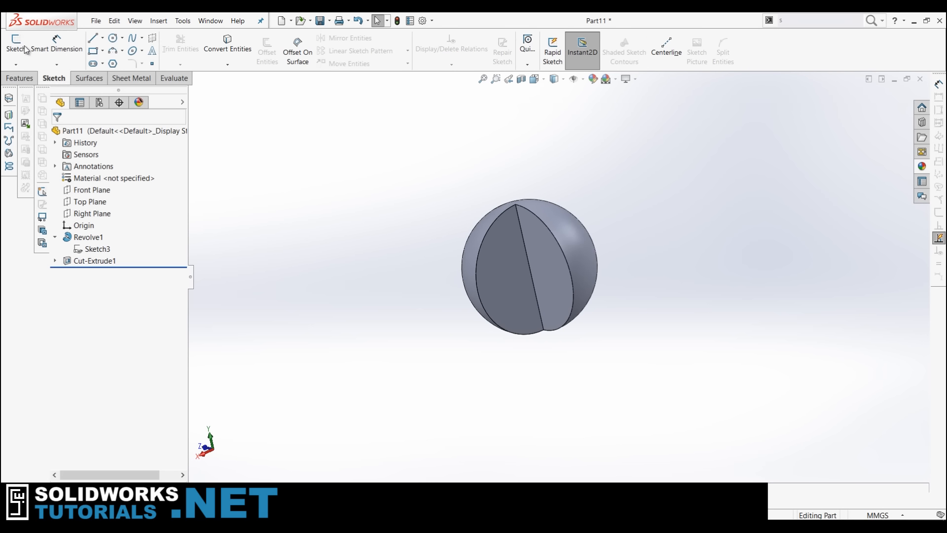
click(17, 44)
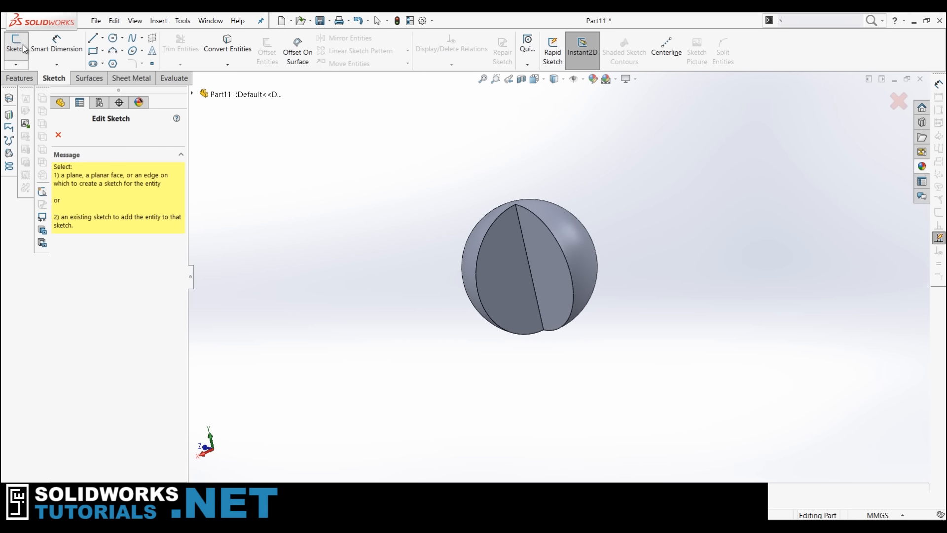
click(194, 94)
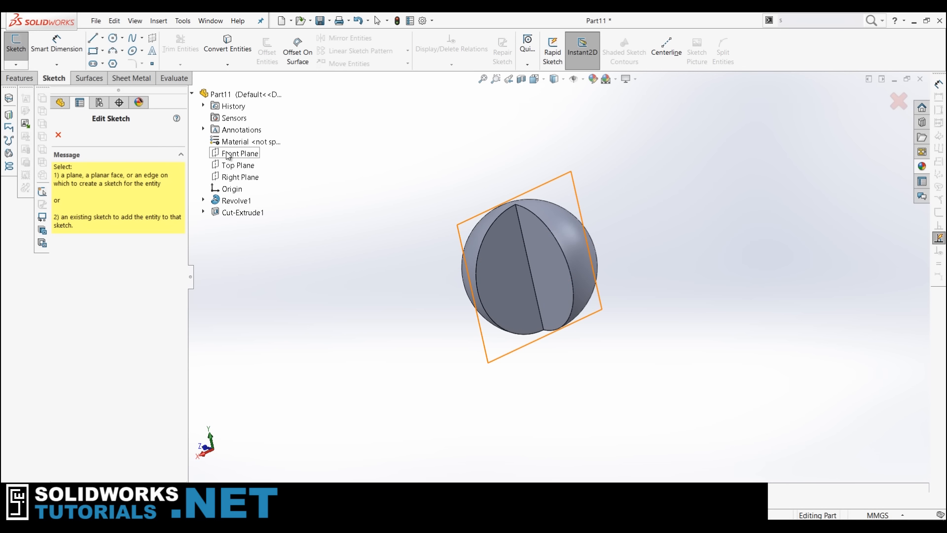
key(Escape)
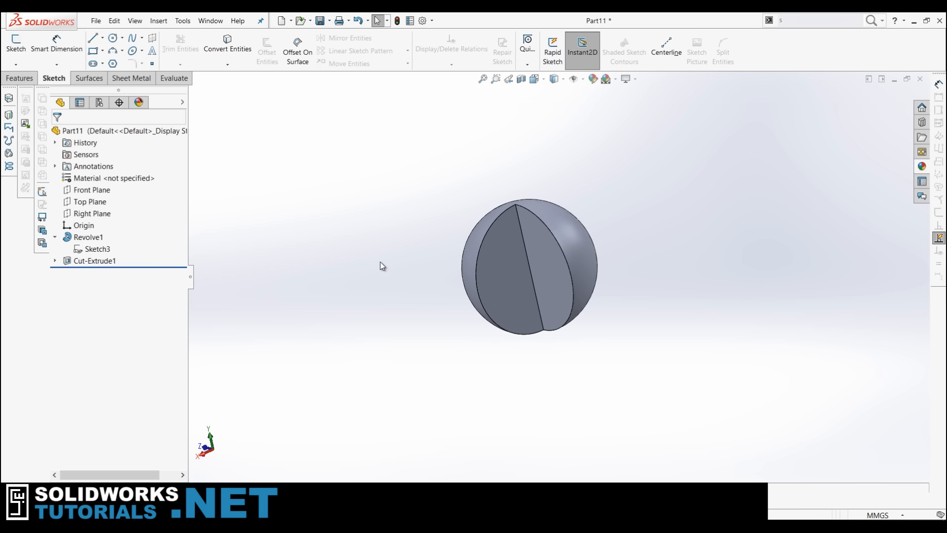
click(554, 263)
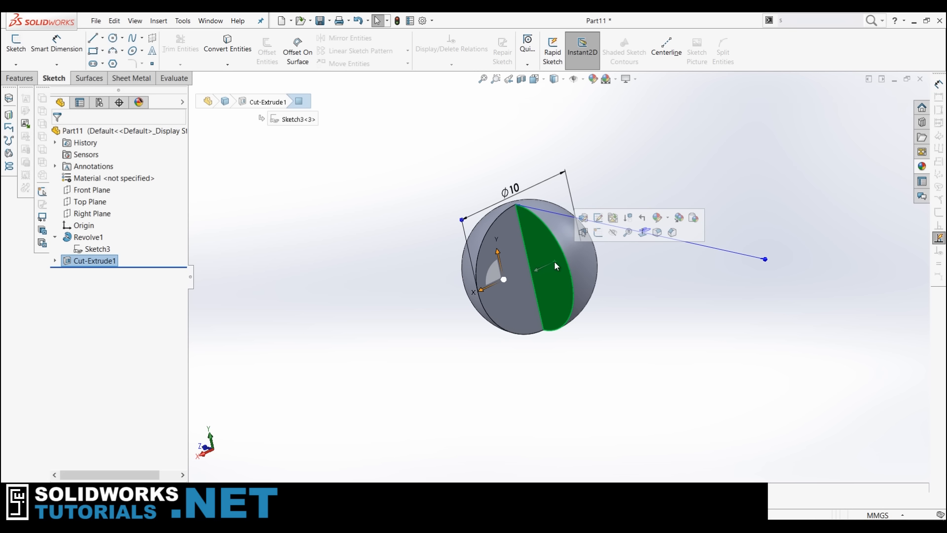
click(485, 333)
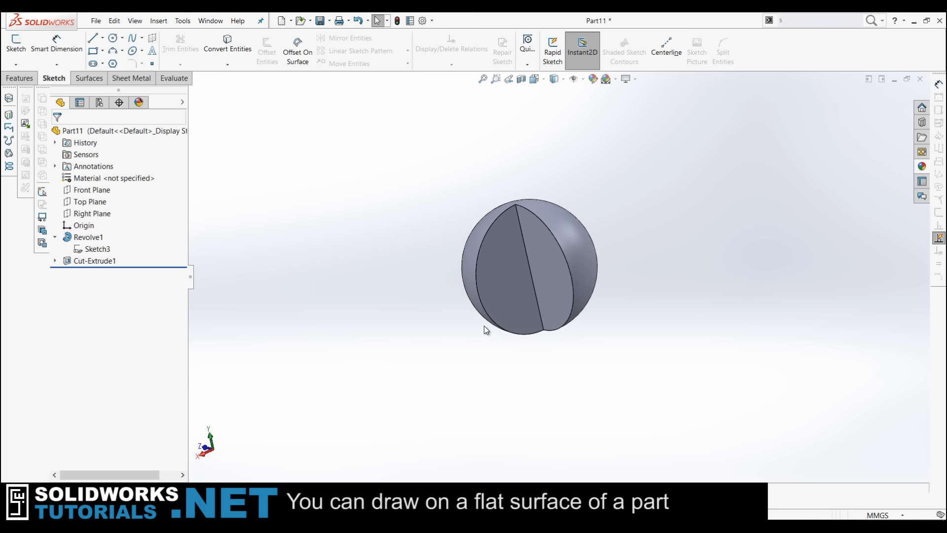
Start a new sketch on the left of the two flat cut faces and orient the view normal to it.
click(511, 258)
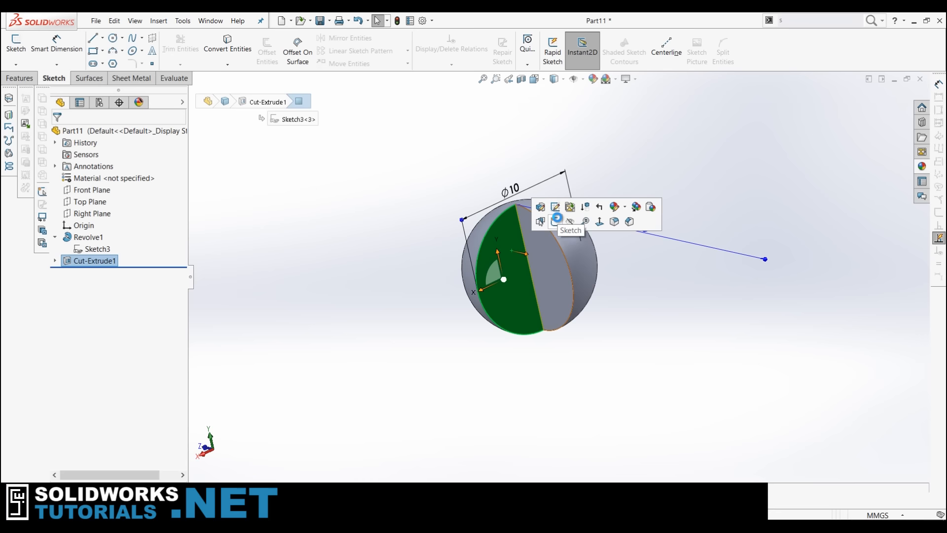
click(555, 207)
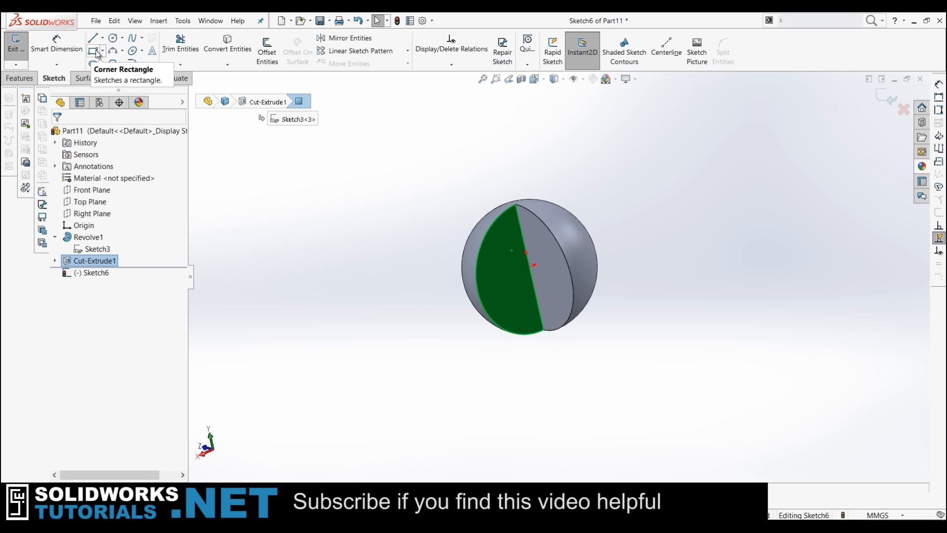
key(space)
click(384, 275)
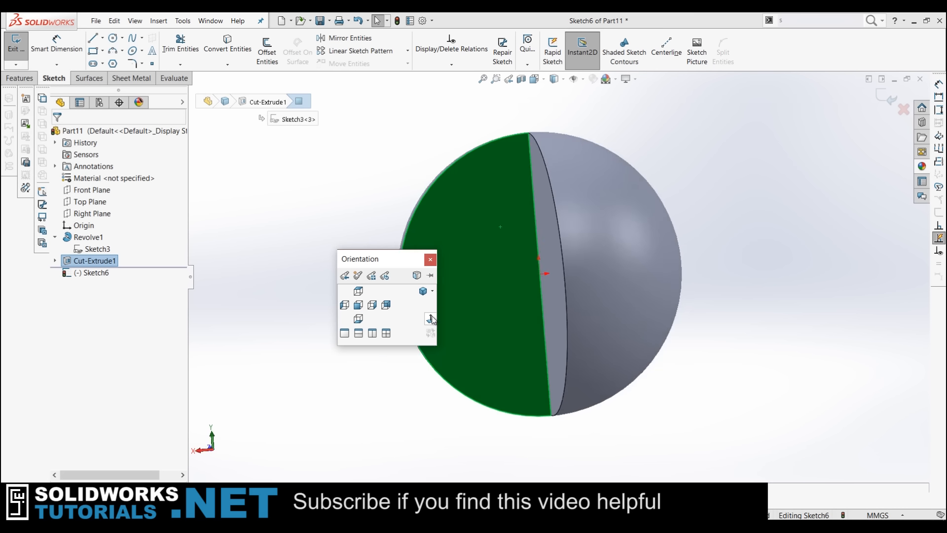
Sketch two corner rectangles about 6.9 mm wide across the sphere, one above the other, the lower one about 3.9 mm high.
click(97, 52)
click(439, 399)
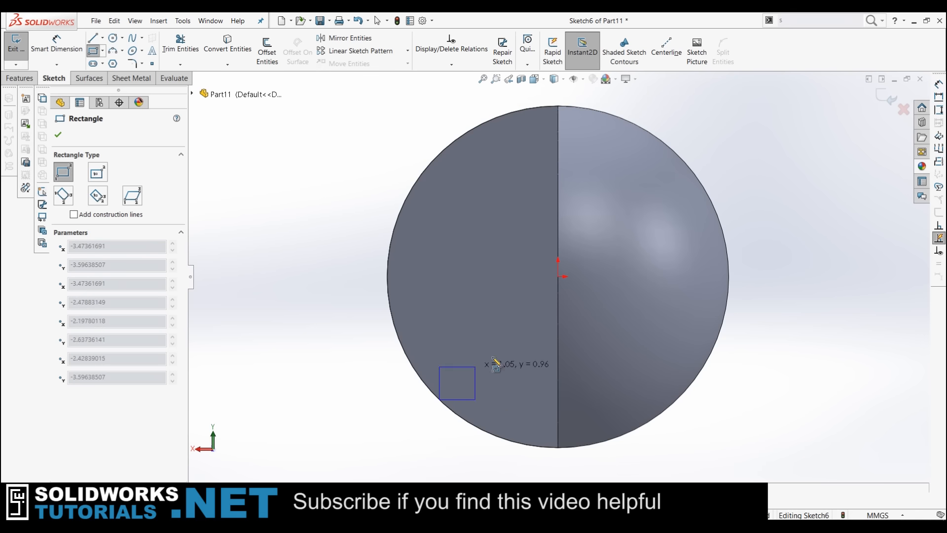
click(675, 266)
click(439, 242)
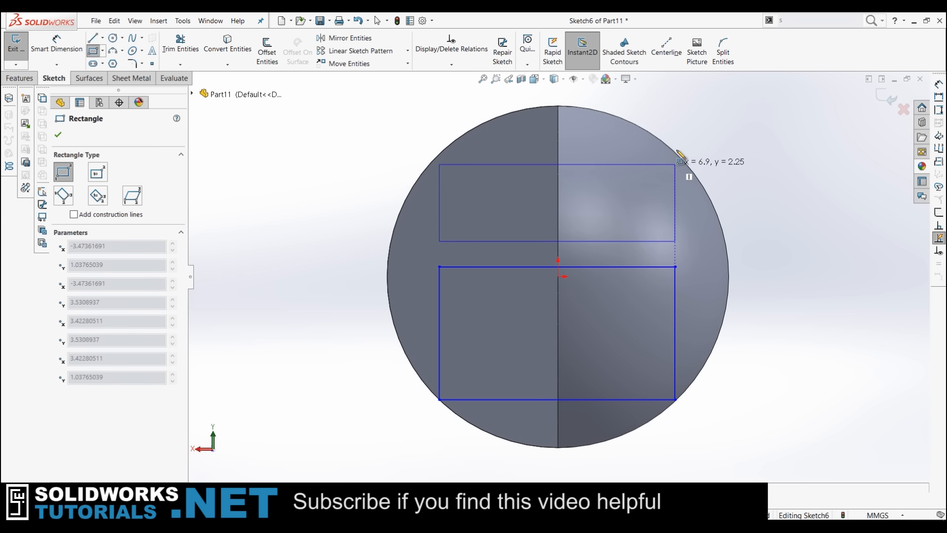
click(676, 119)
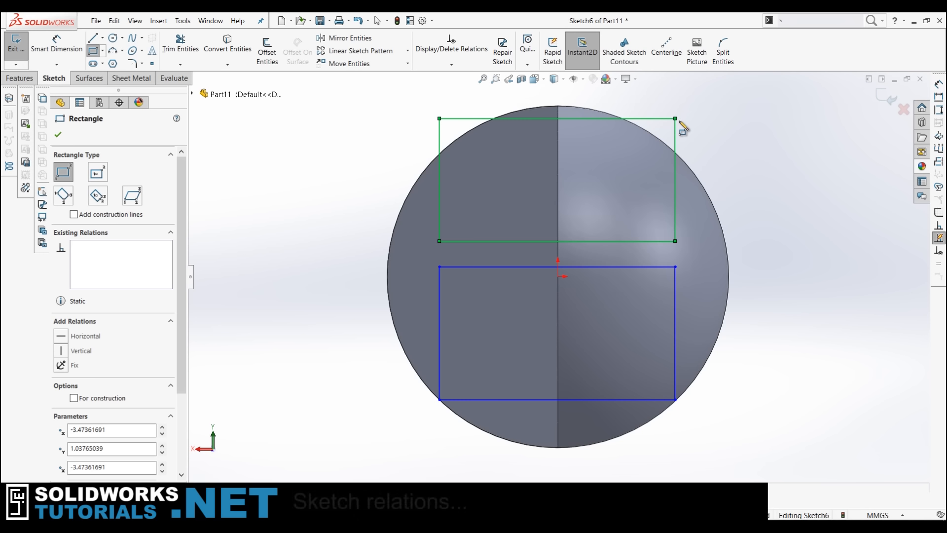
Dimension the lower rectangle 5 mm wide and 2 mm high.
key(d)
click(567, 398)
click(583, 464)
text(5)
key(Return)
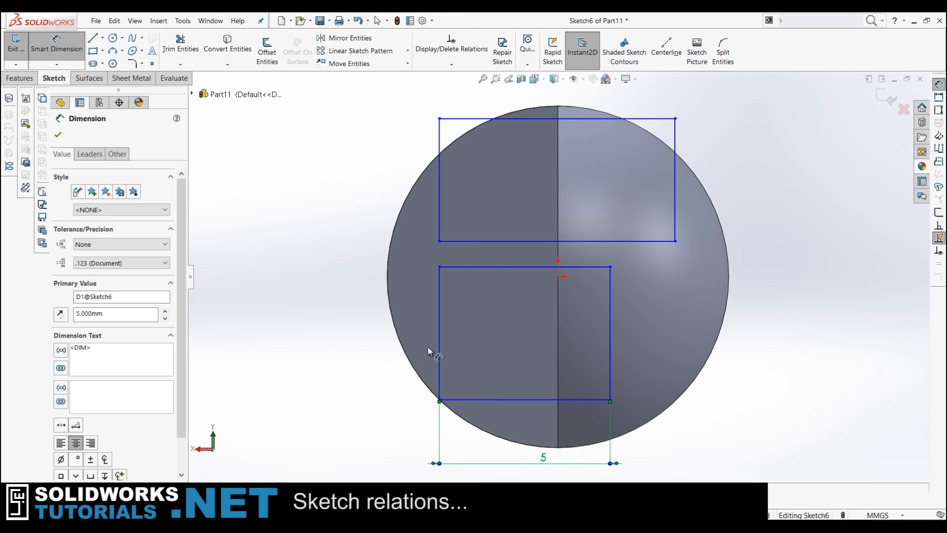
click(438, 321)
click(322, 336)
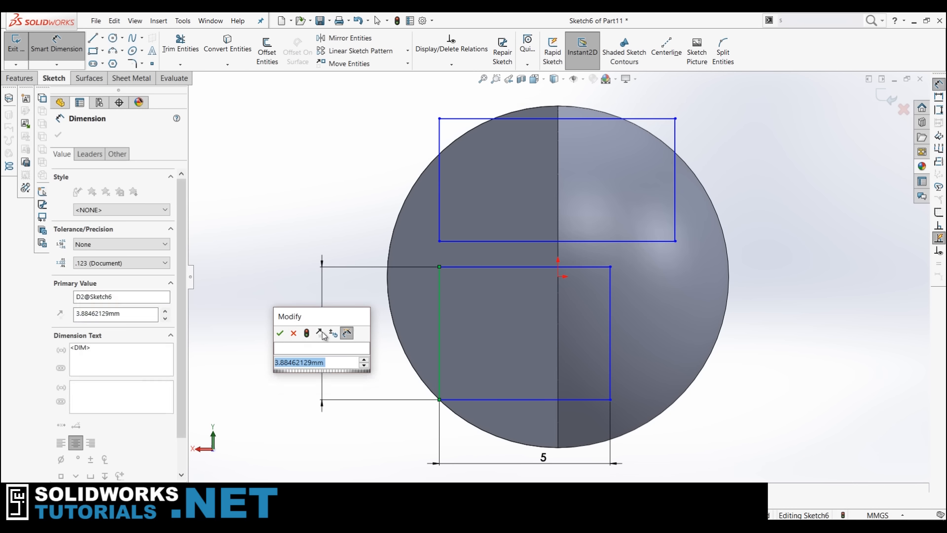
text(2)
key(Return)
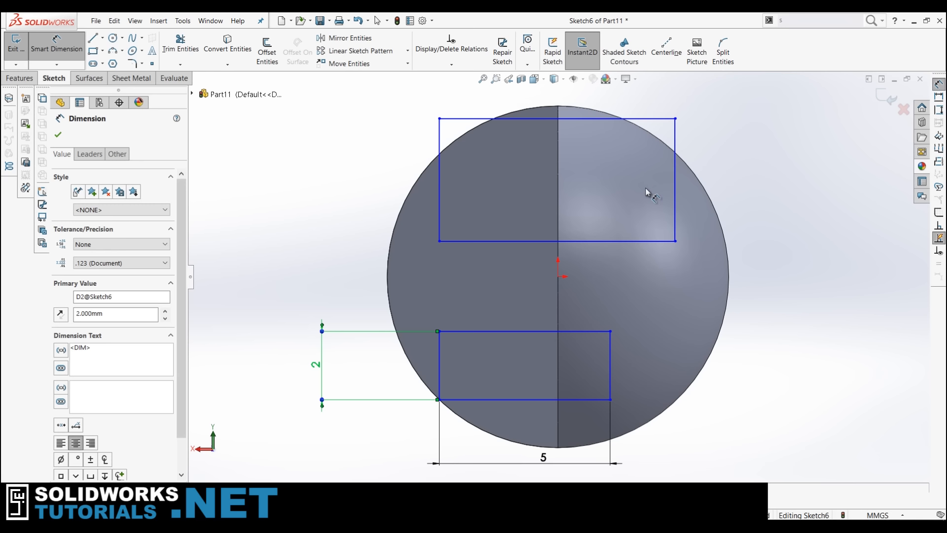
key(Escape)
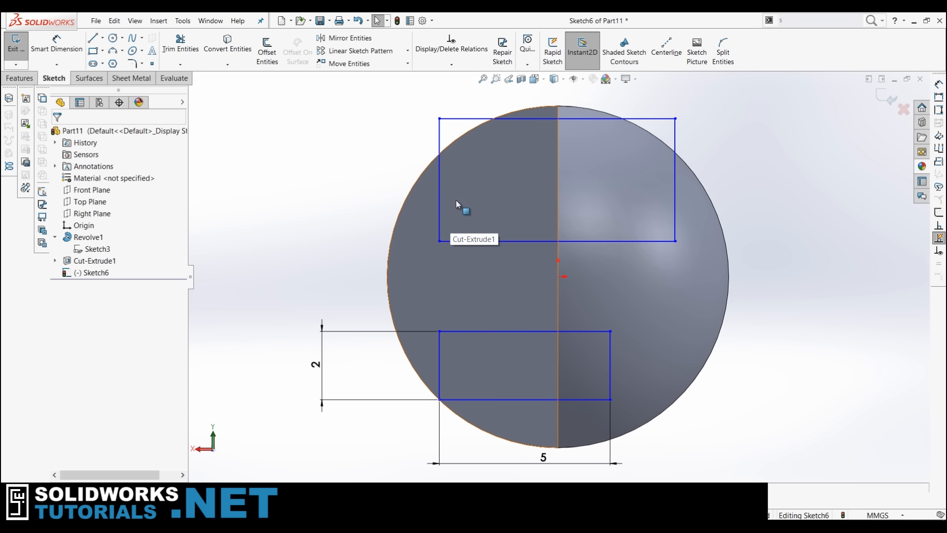
Add Equal relations matching the upper rectangle's lower line and right side to the lower rectangle's upper line and right side.
click(525, 240)
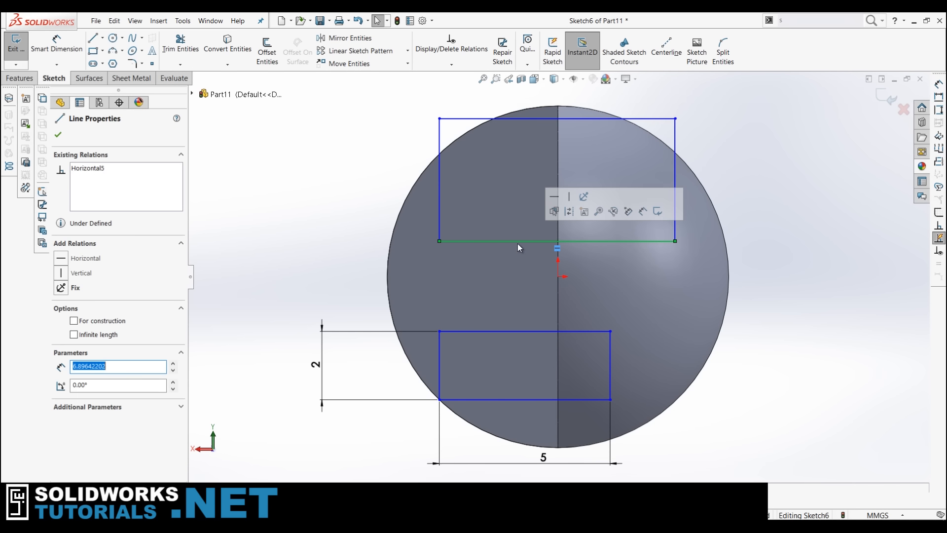
ctrl+click(470, 330)
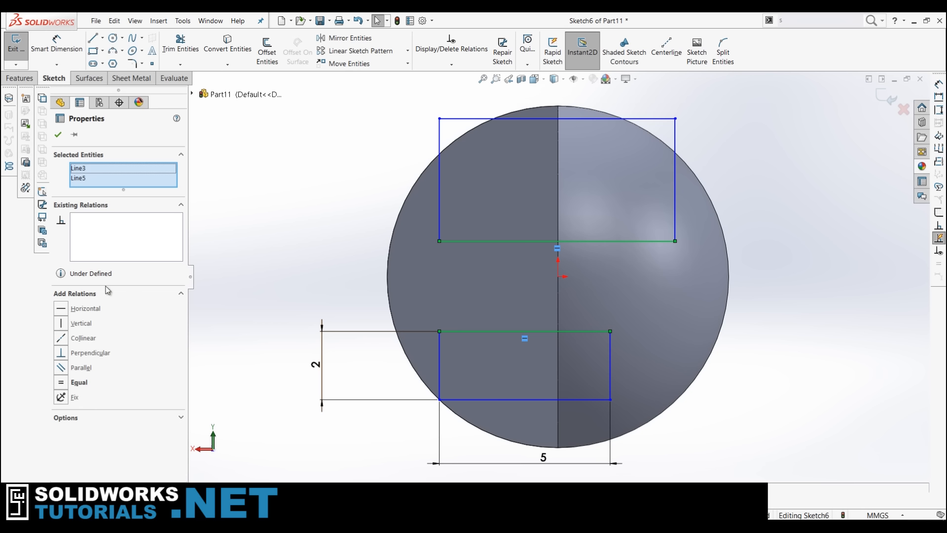
click(61, 383)
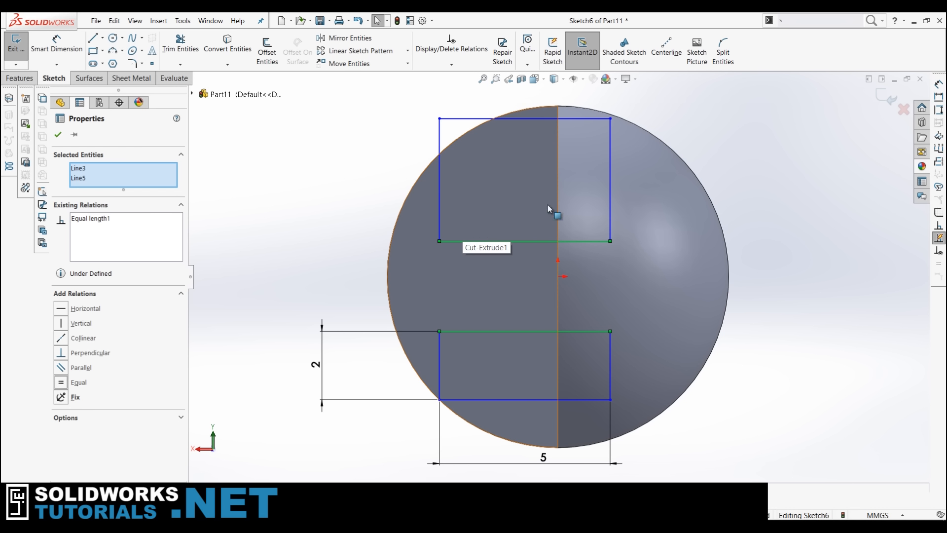
click(610, 184)
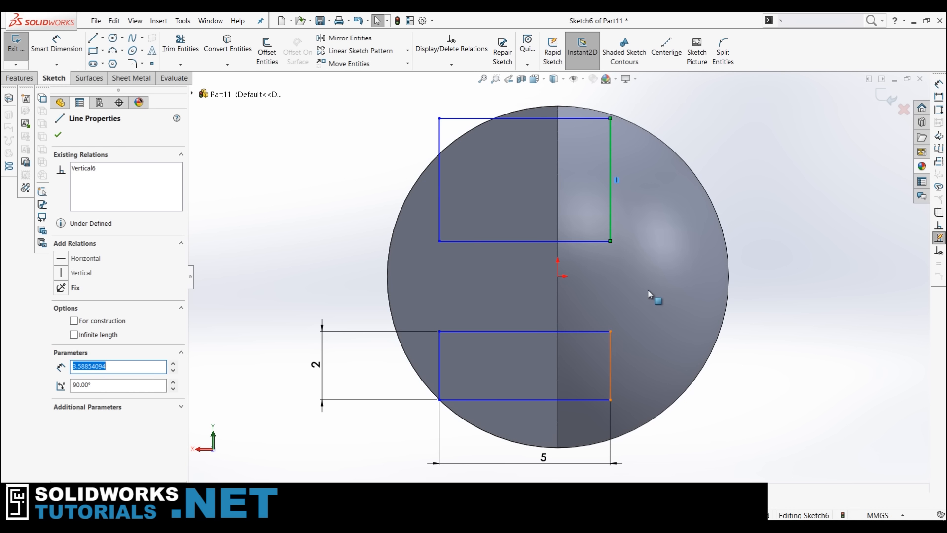
ctrl+click(611, 364)
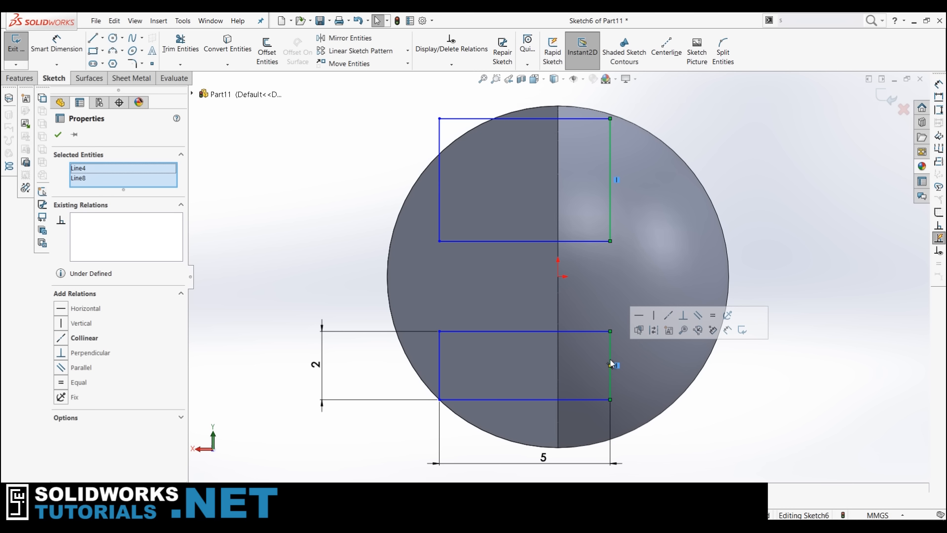
click(61, 382)
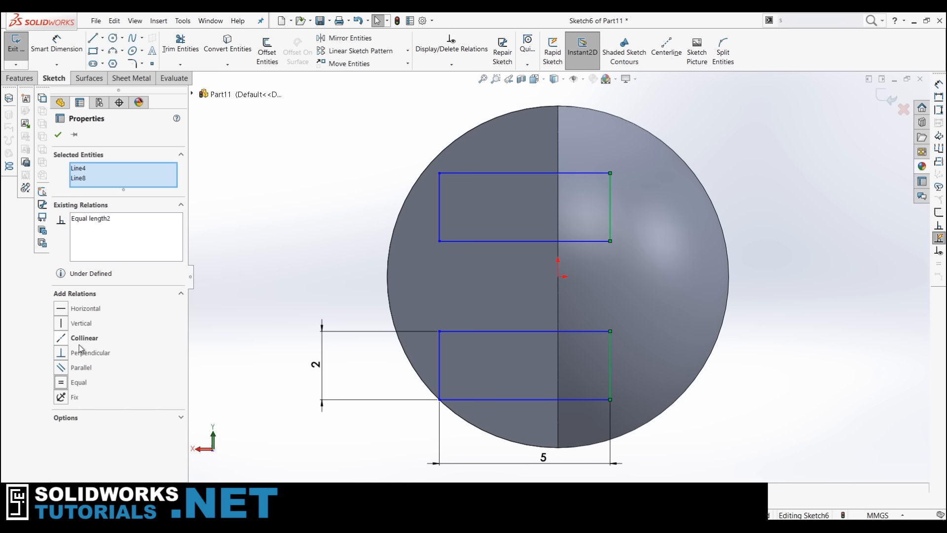
Make the right sides of both rectangles collinear and shift the upper rectangle's right side slightly outward.
click(61, 338)
mouse_move(611, 194)
mouse_down()
mouse_move(693, 200)
mouse_move(622, 179)
mouse_move(670, 184)
mouse_move(639, 184)
mouse_move(661, 190)
mouse_move(634, 188)
mouse_move(636, 200)
mouse_up()
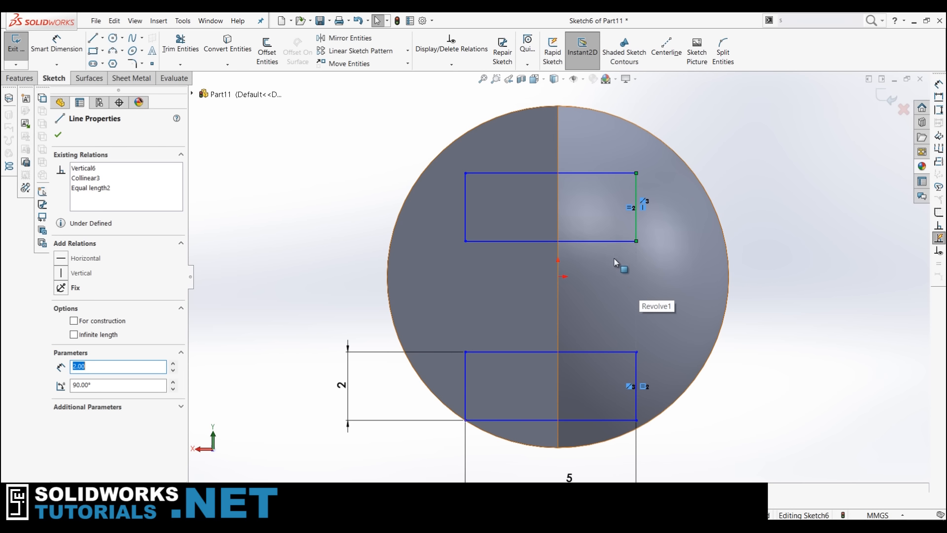
key(Escape)
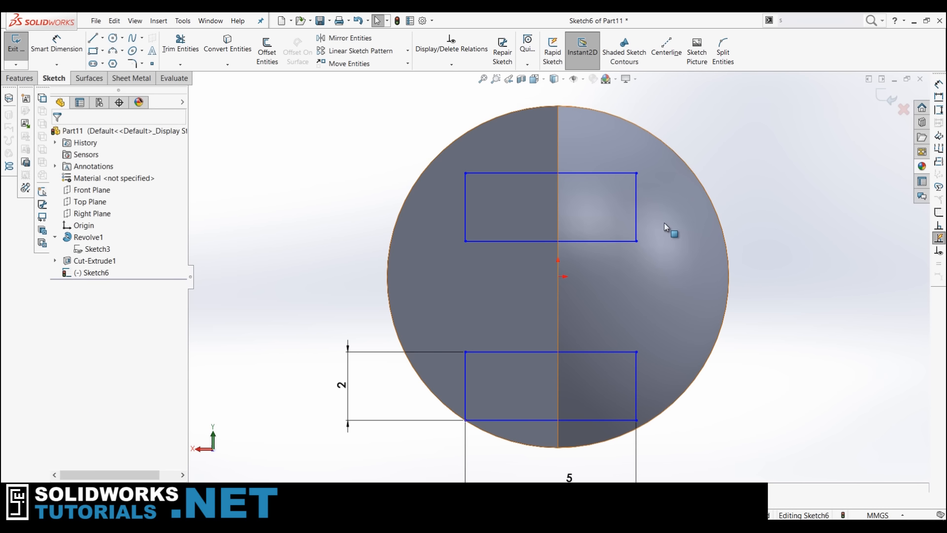
Try deleting the Equal length relation from the upper rectangle's right side, and undo the deletion.
click(635, 214)
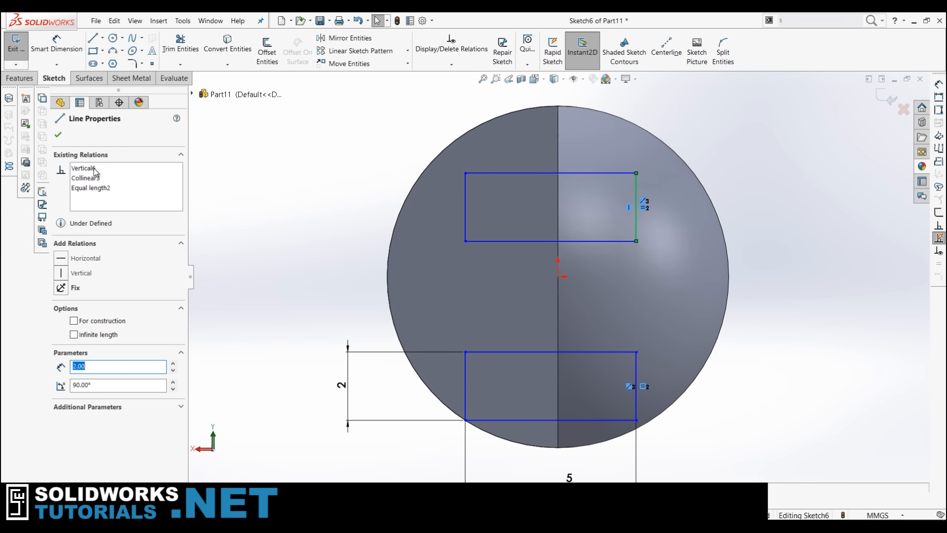
click(90, 189)
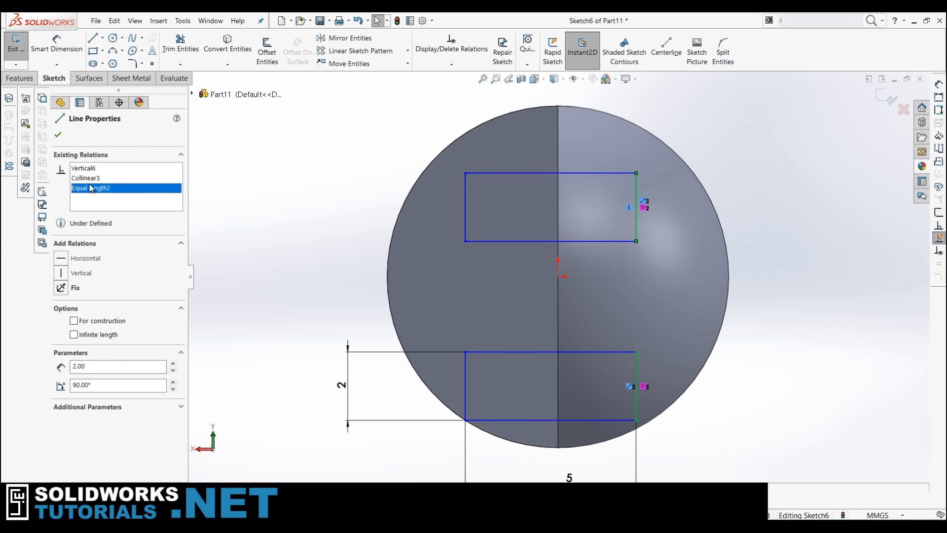
key(Delete)
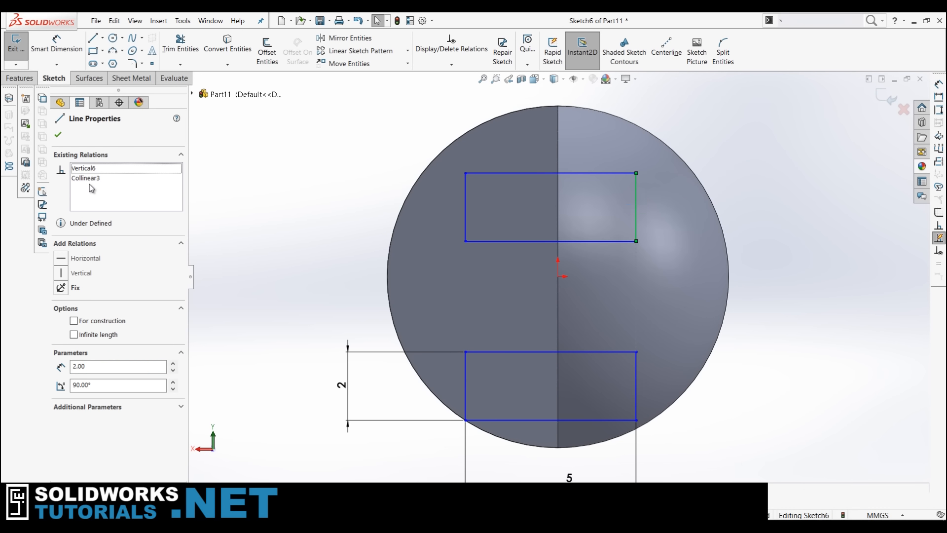
key(ctrl+z)
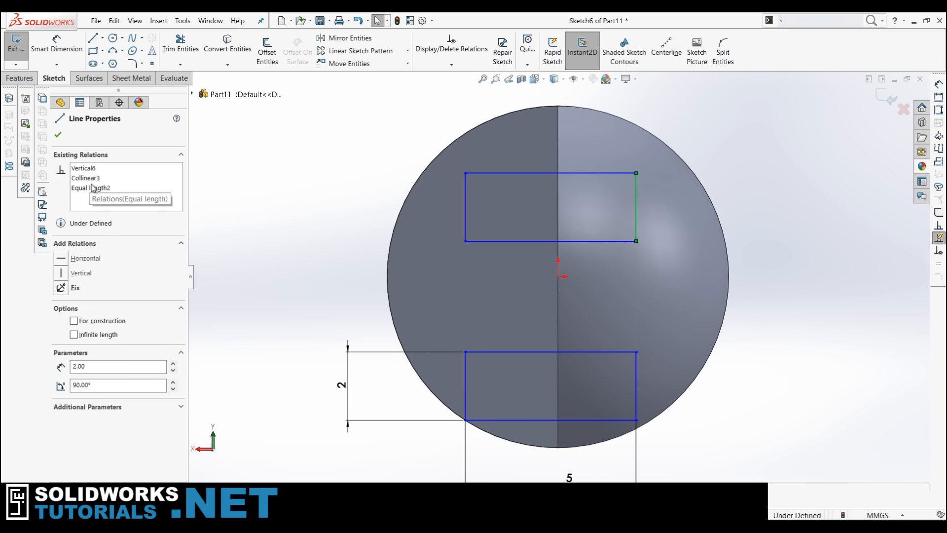
click(329, 197)
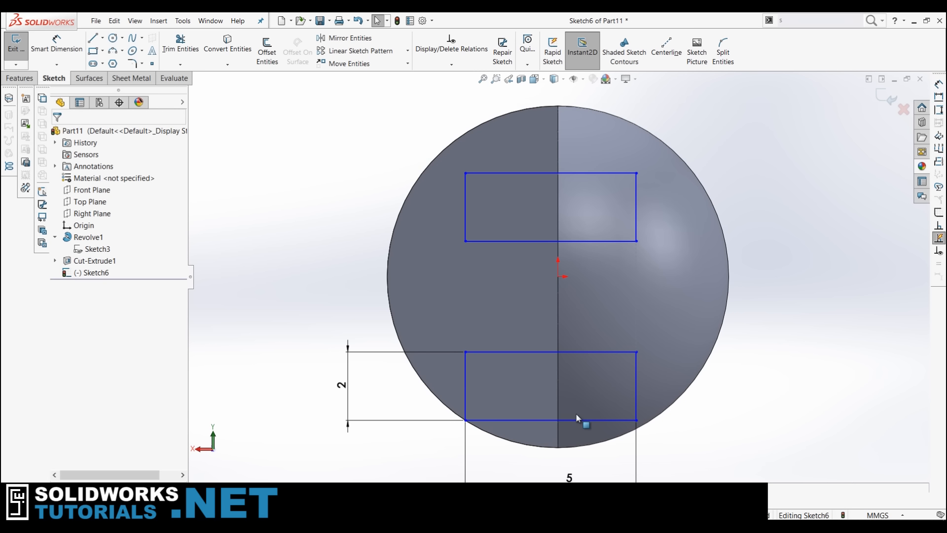
Make the lower rectangle's lower-right corner coincident with the sphere's silhouette edge.
click(646, 421)
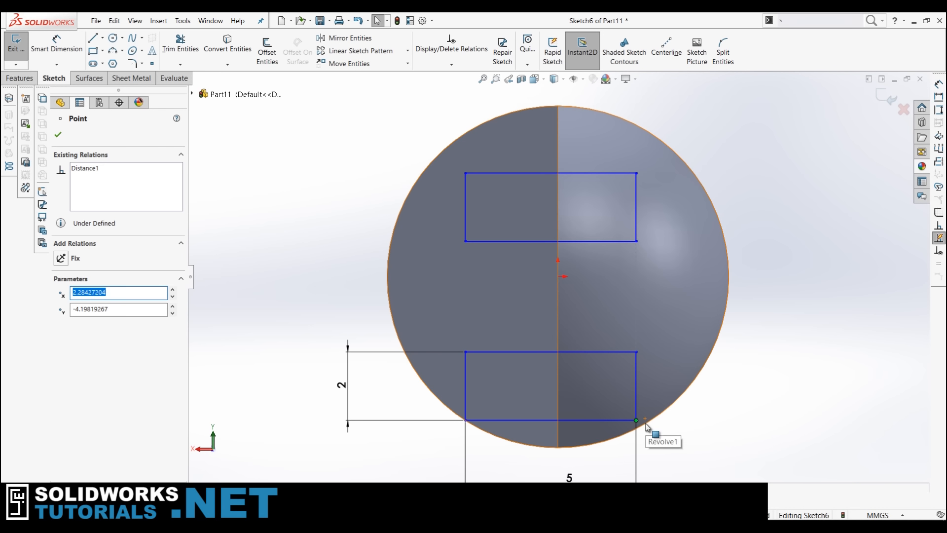
ctrl+click(647, 423)
click(661, 436)
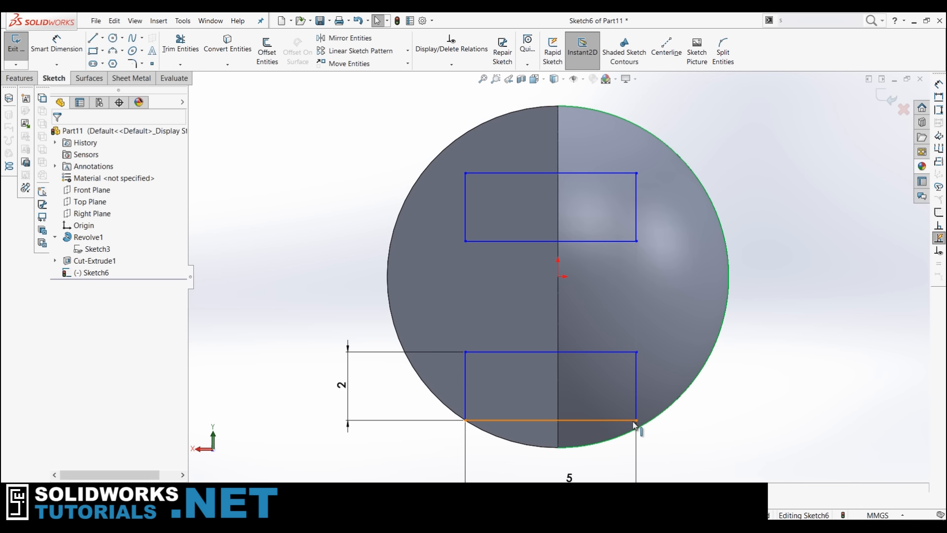
click(636, 420)
ctrl+click(641, 425)
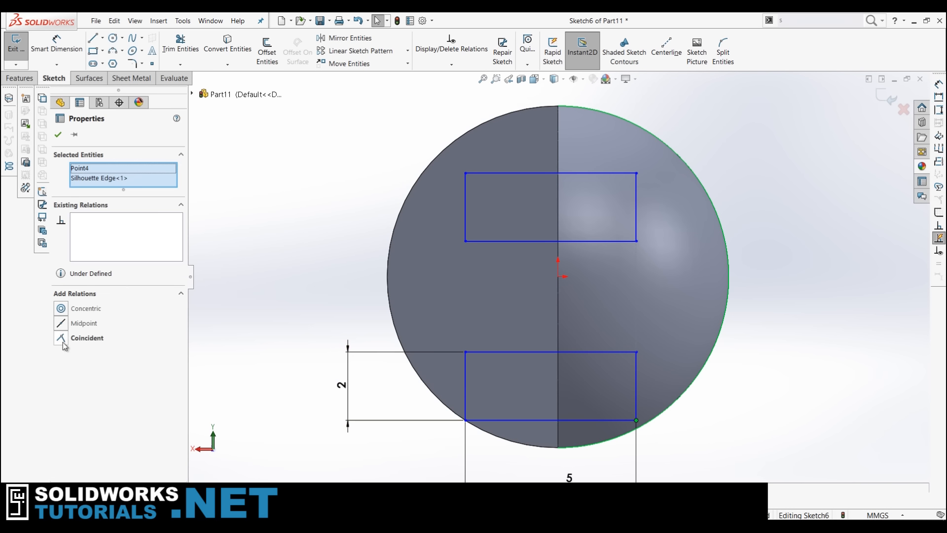
click(62, 341)
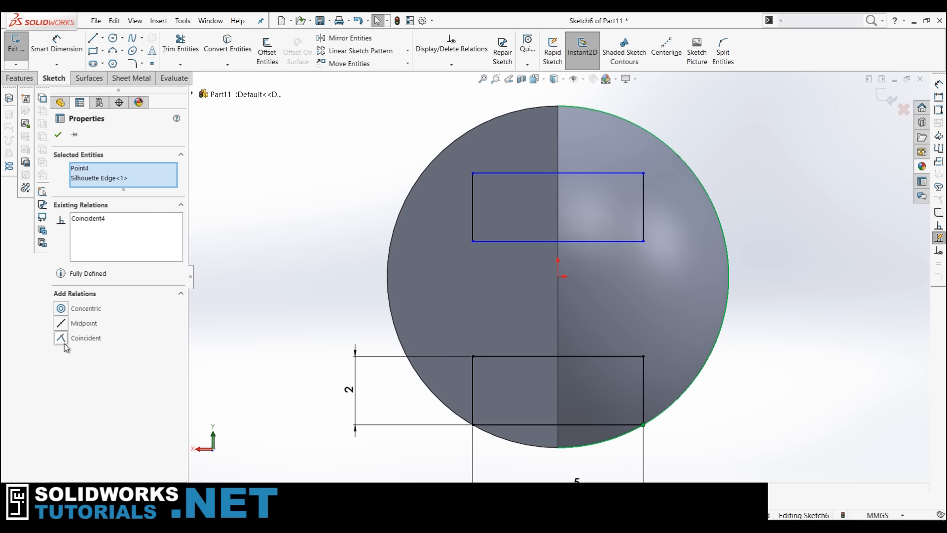
click(340, 291)
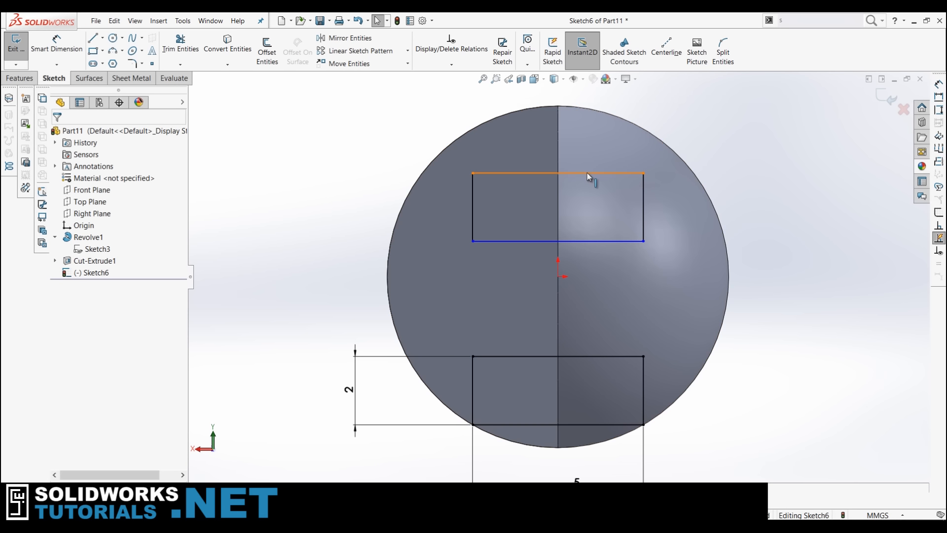
Move the upper rectangle down towards the lower one and set the vertical gap between them to 1 mm.
drag(643, 172, 640, 236)
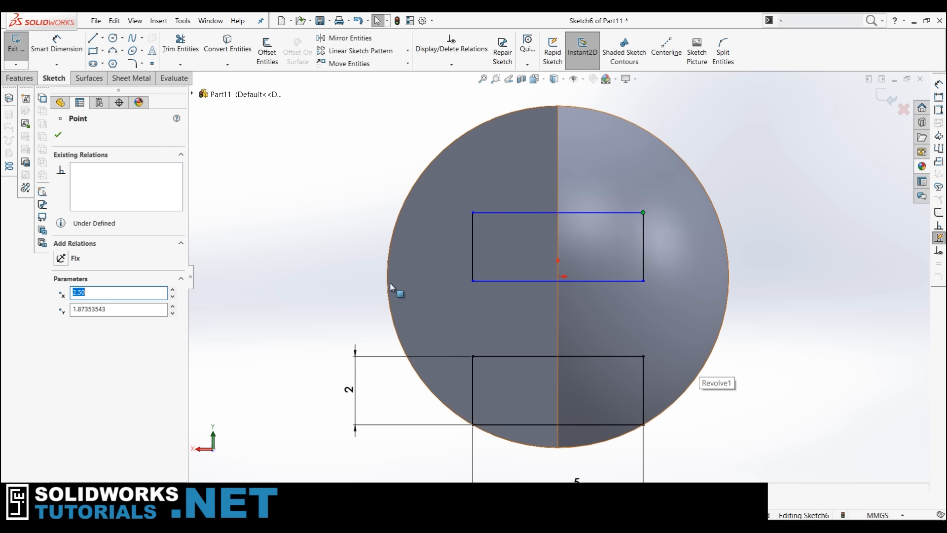
click(57, 44)
click(515, 356)
key(Escape)
click(68, 41)
click(499, 356)
click(511, 283)
click(502, 319)
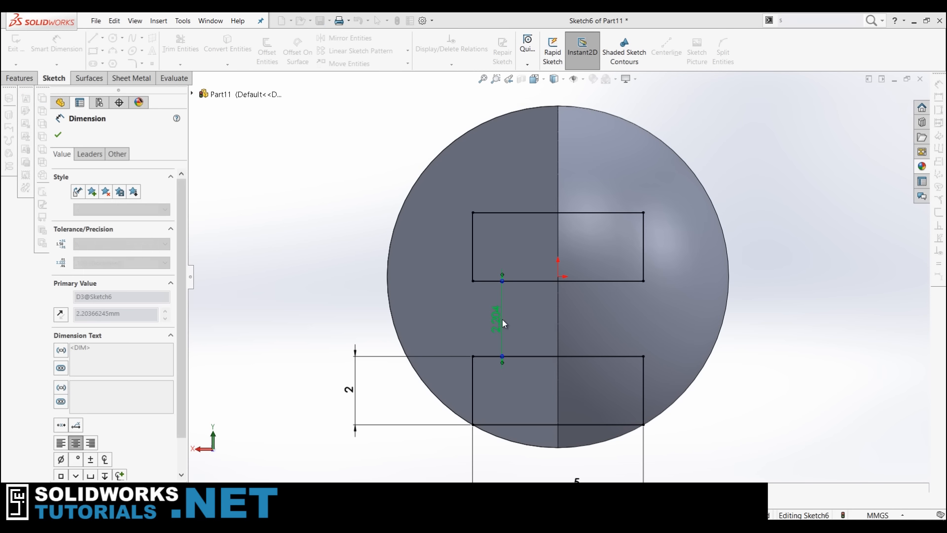
text(1)
key(Return)
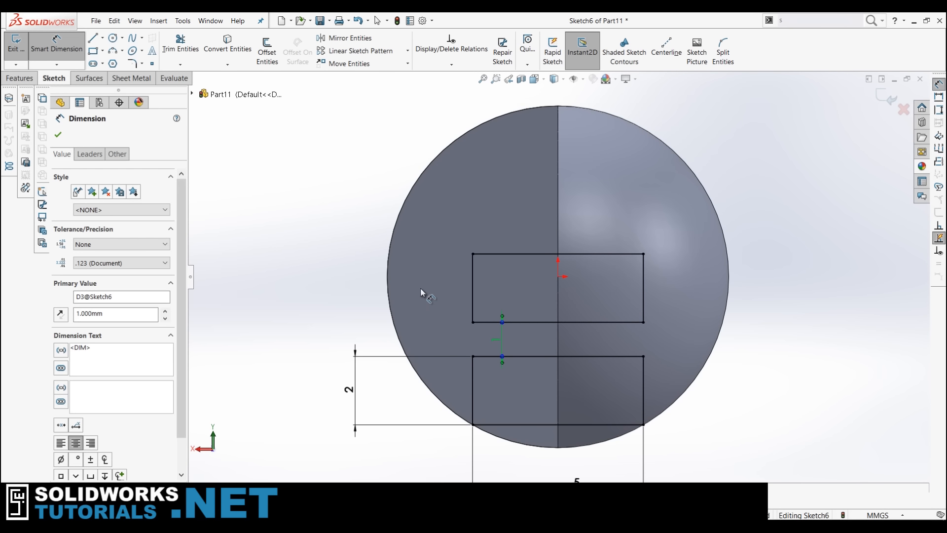
key(Escape)
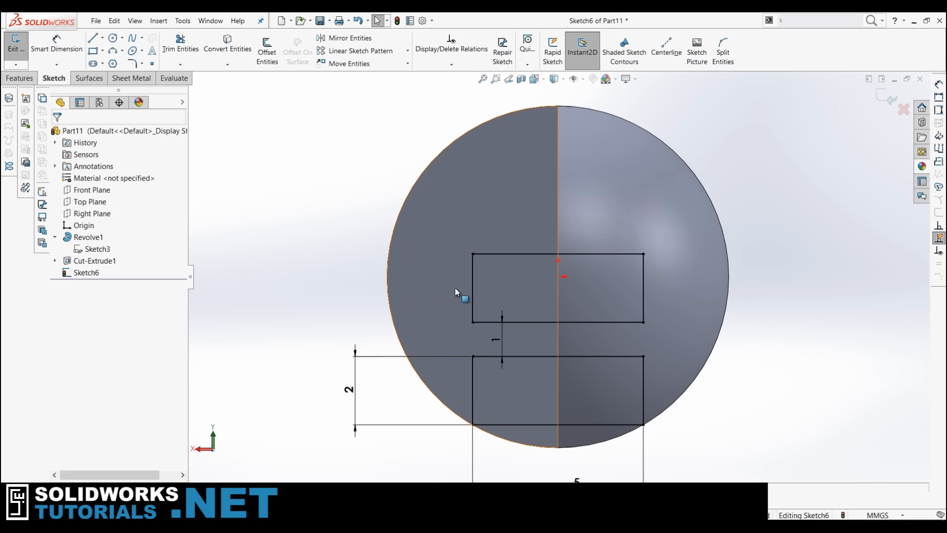
Delete the Horizontal relation of the upper rectangle's lower line and the 1 mm gap dimension.
click(516, 322)
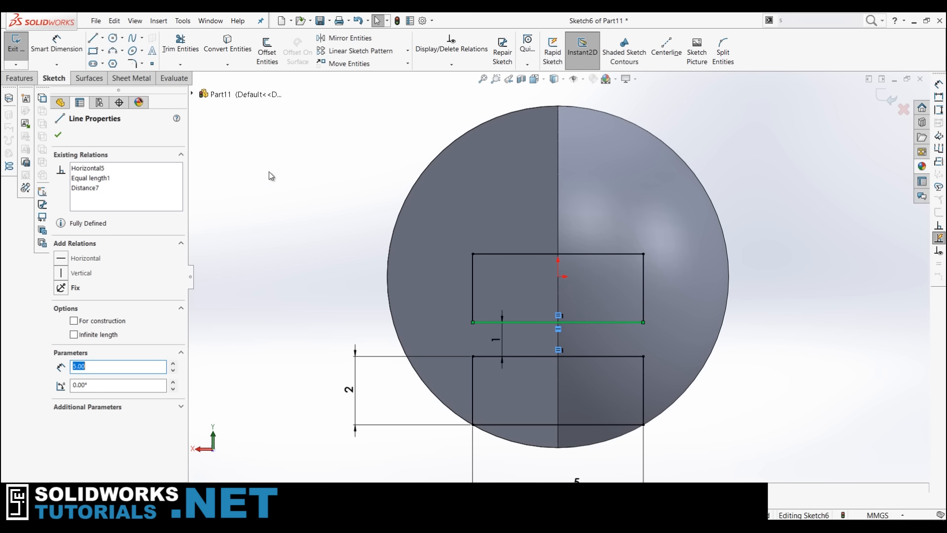
click(86, 169)
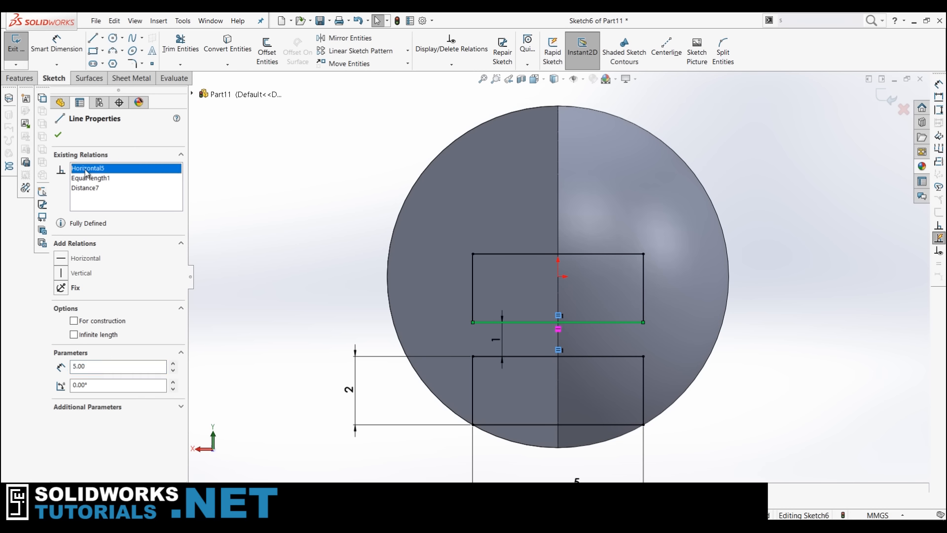
key(Delete)
click(510, 334)
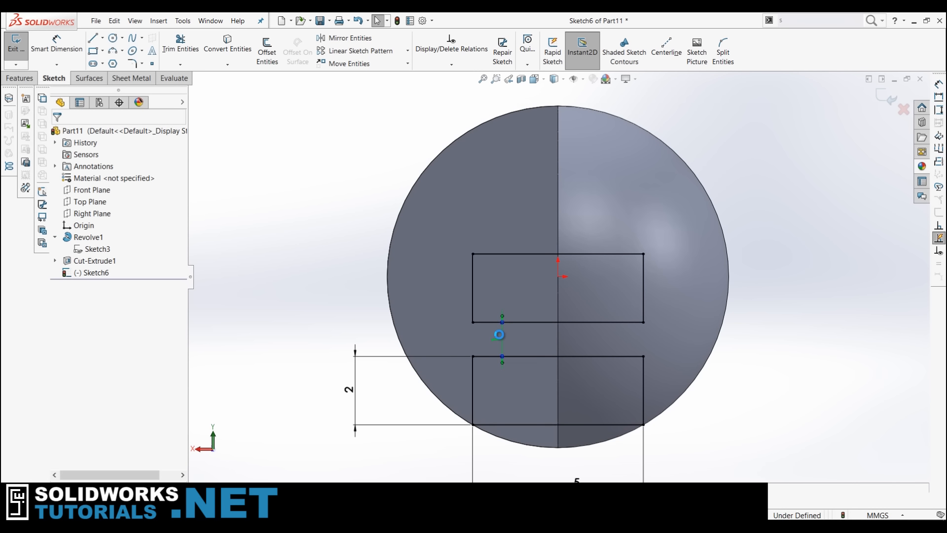
Pull the upper rectangle's lower-left corner out of line so that its lower line becomes slanted.
drag(473, 322, 472, 313)
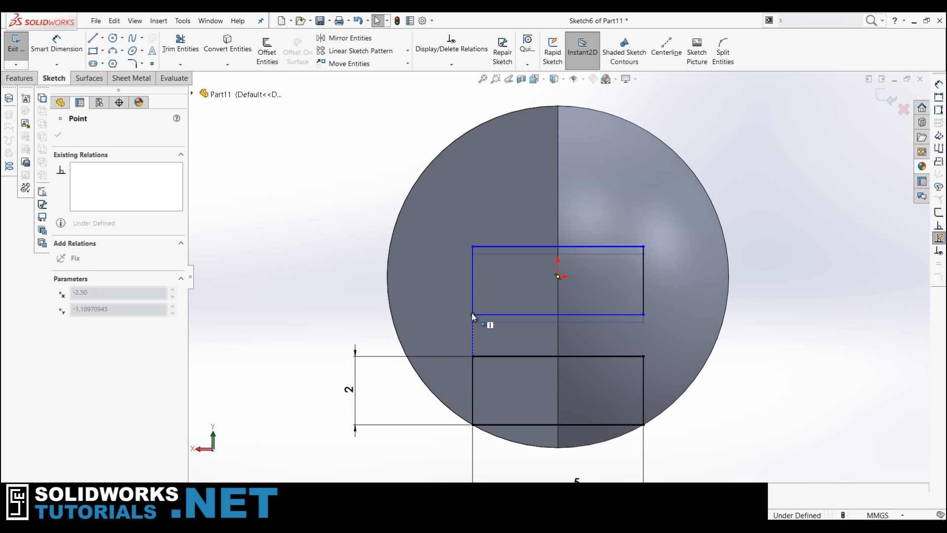
drag(472, 313, 477, 315)
key(Escape)
Set the left side of the slanted upper shape to 3 mm and move the shape up, away from the lower rectangle.
click(65, 48)
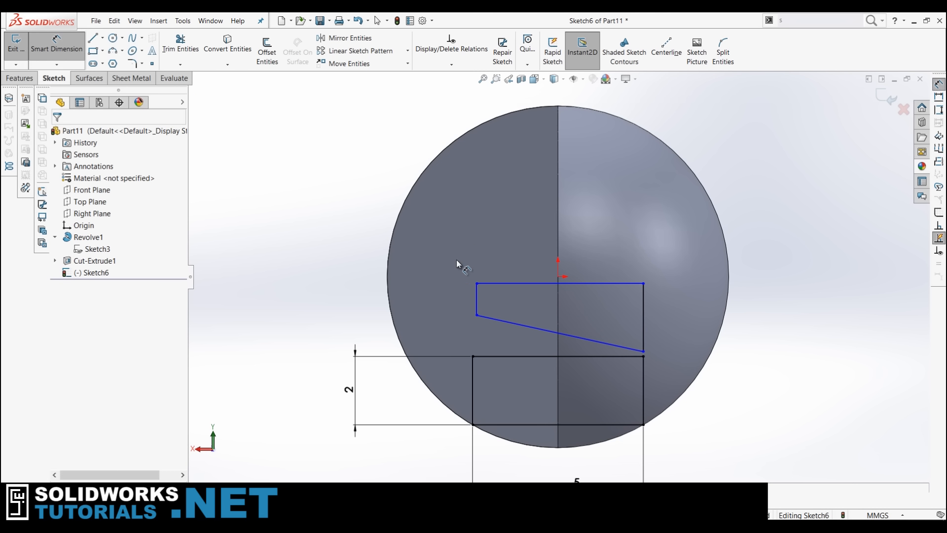
click(474, 292)
click(327, 296)
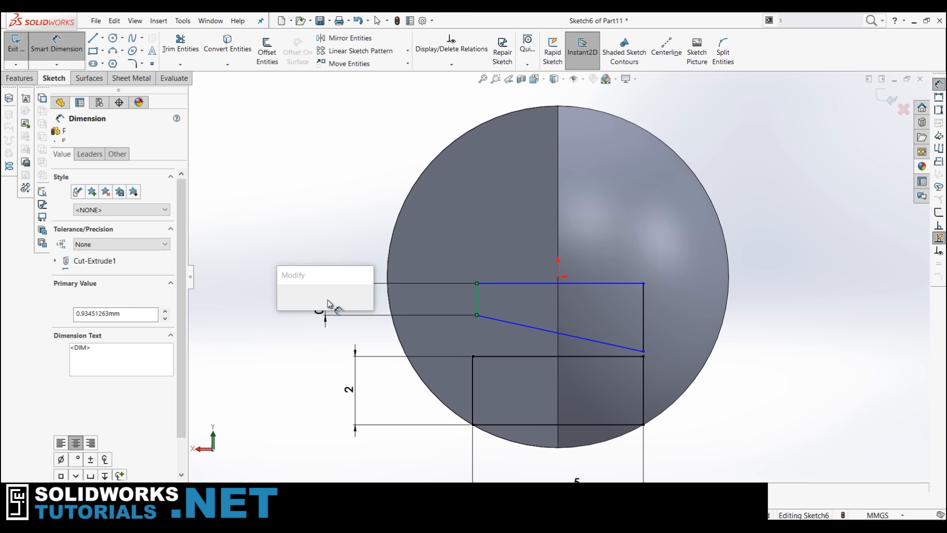
text(3)
key(Return)
key(Escape)
drag(543, 283, 548, 173)
click(760, 402)
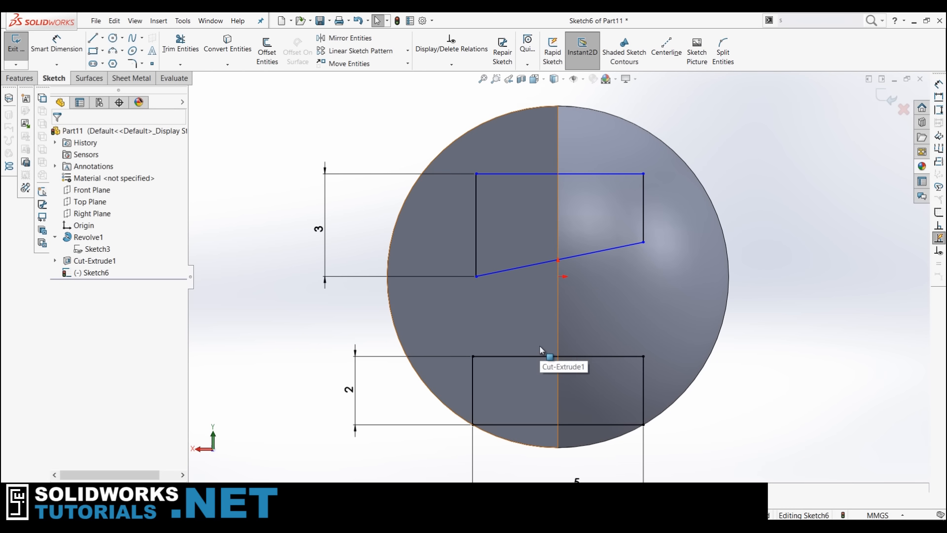
Add a Horizontal relation to the slanted lower line of the upper shape.
click(522, 268)
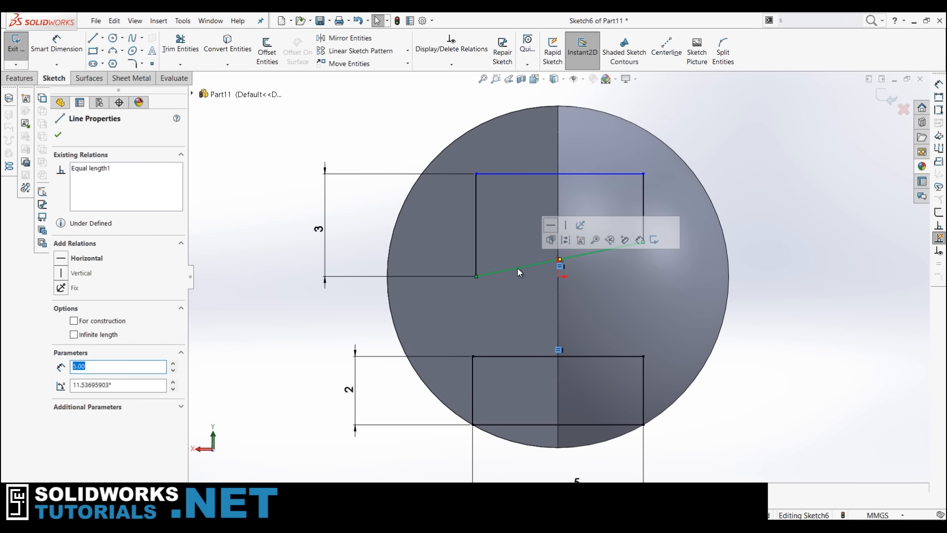
click(61, 259)
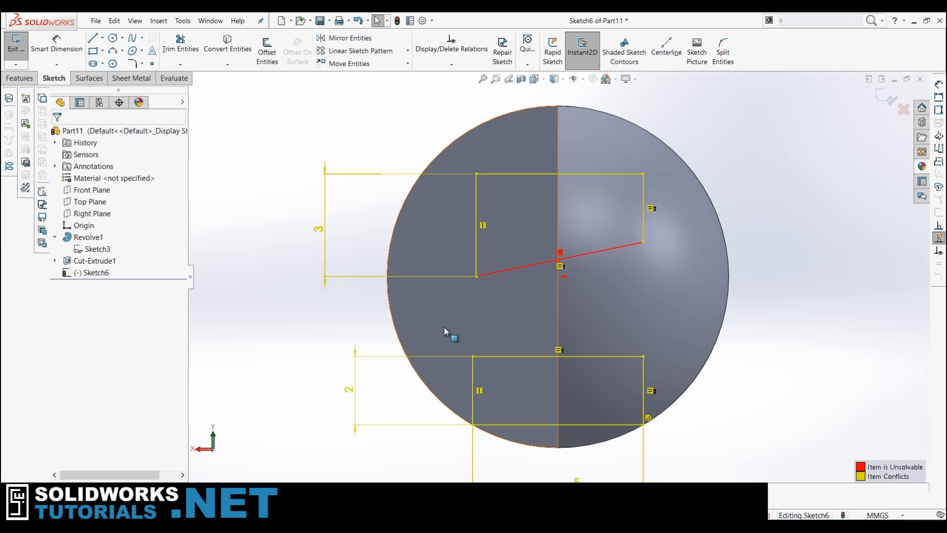
Undo the recent changes to the upper shape until the original rectangle and its 1 mm gap dimension are restored.
key(ctrl+z)
click(360, 21)
click(360, 21)
click(360, 21)
click(359, 21)
click(360, 21)
click(359, 22)
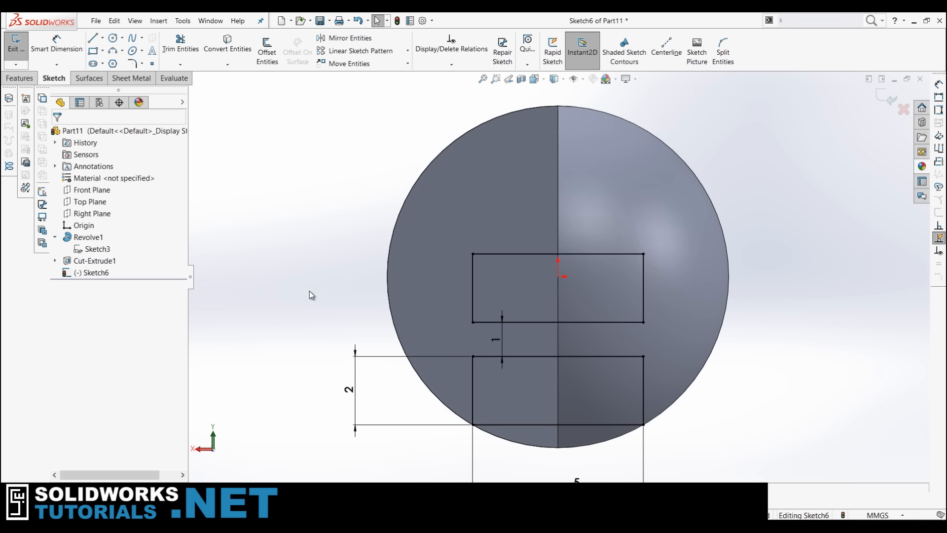
Add a driven dimension to the height of the upper rectangle.
key(d)
click(473, 318)
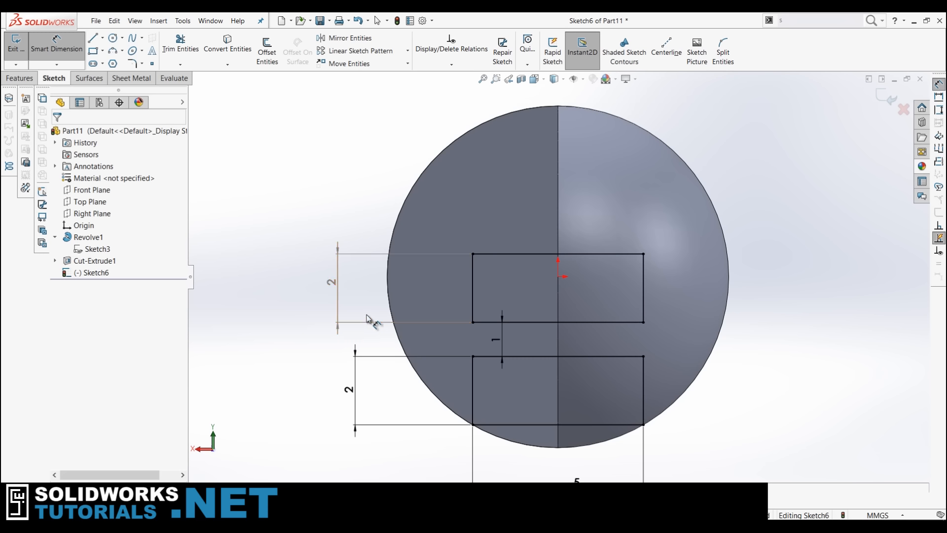
key(Escape)
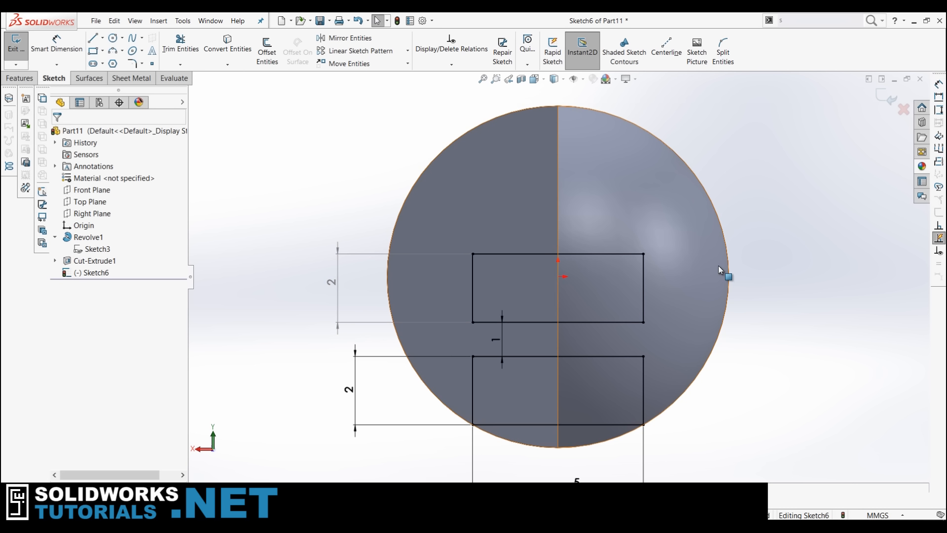
Delete both rectangles and all their dimensions from the sketch.
mouse_move(765, 177)
mouse_down()
mouse_move(726, 223)
mouse_move(306, 482)
mouse_up()
key(Delete)
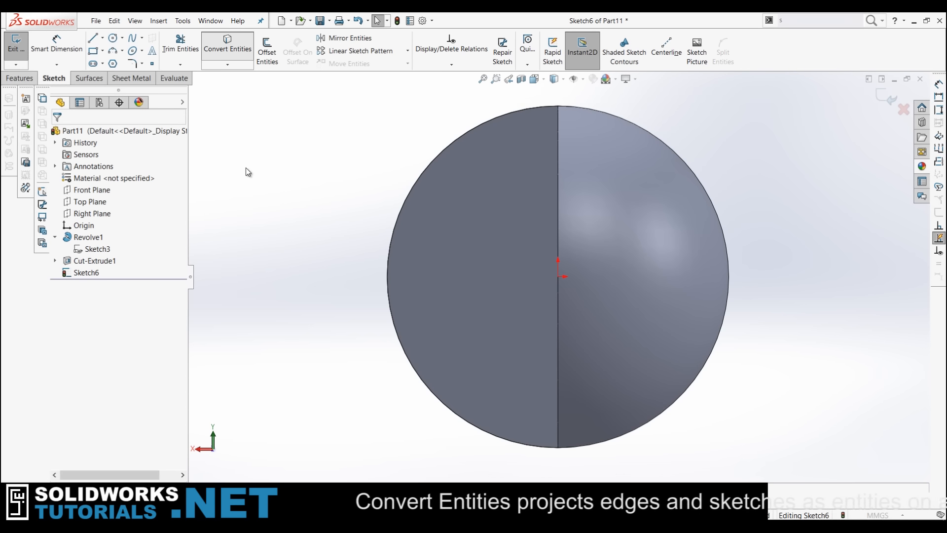
Convert the sphere's two outer half-circle edges into a closed sketch circle with Convert Entities and exit the sketch.
click(617, 117)
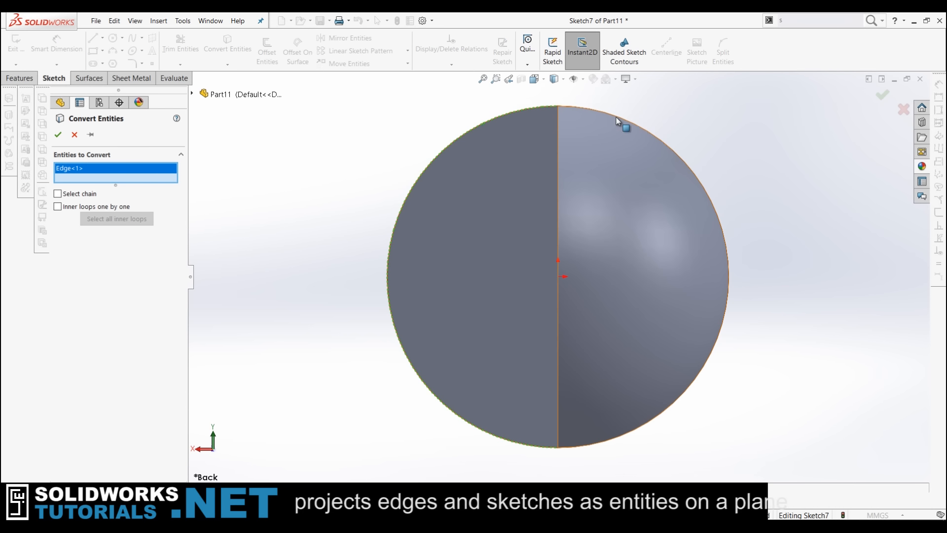
click(617, 117)
click(58, 134)
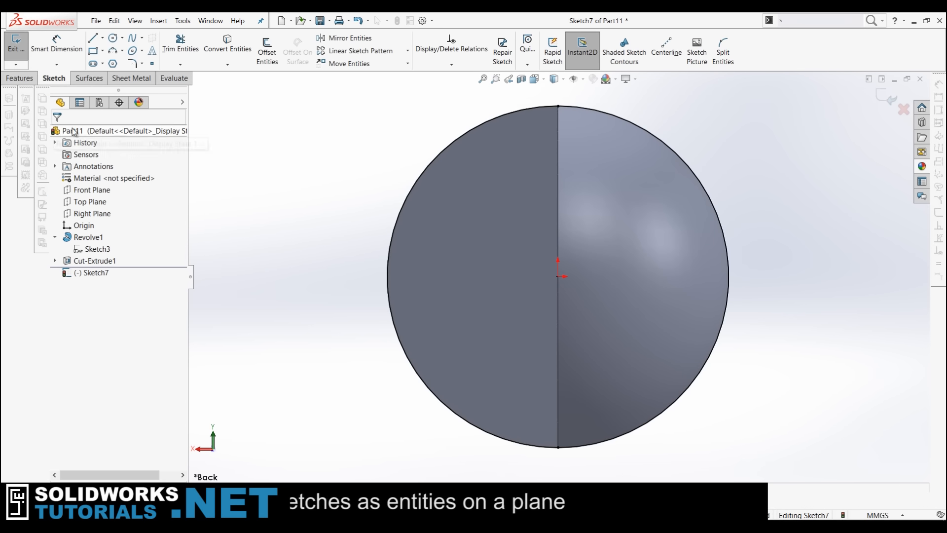
middle_drag(333, 200, 371, 271)
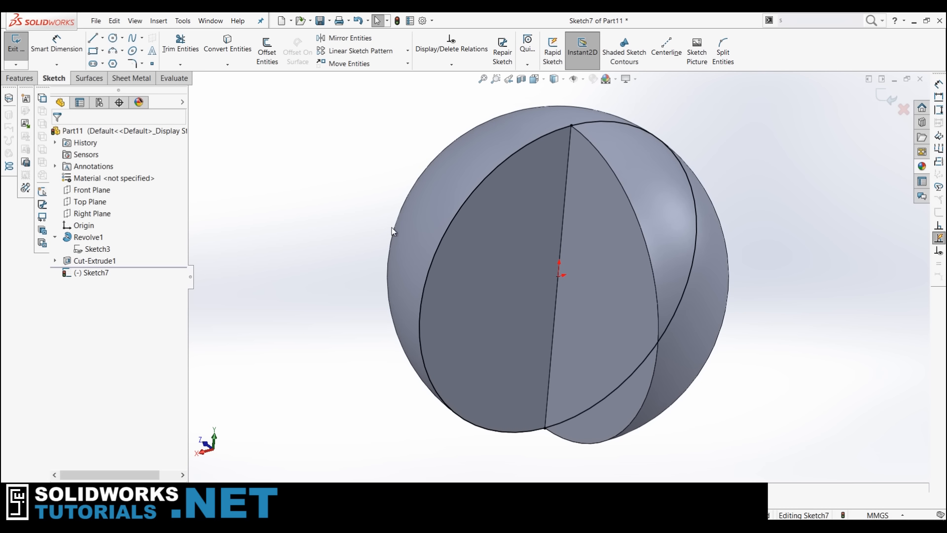
click(890, 99)
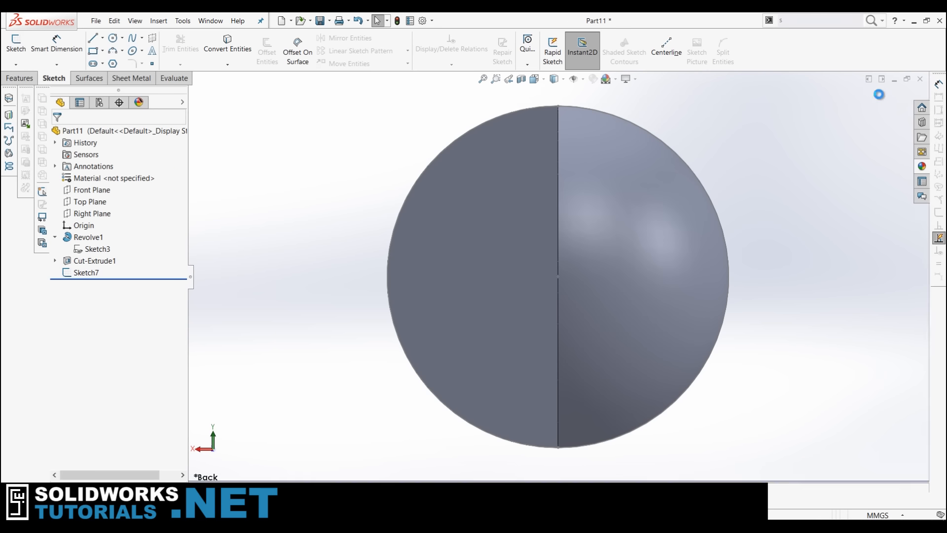
Sketch an open path on the Right Plane: a horizontal line about 5.6 mm long from the origin, continued by a line slanting upward.
click(86, 214)
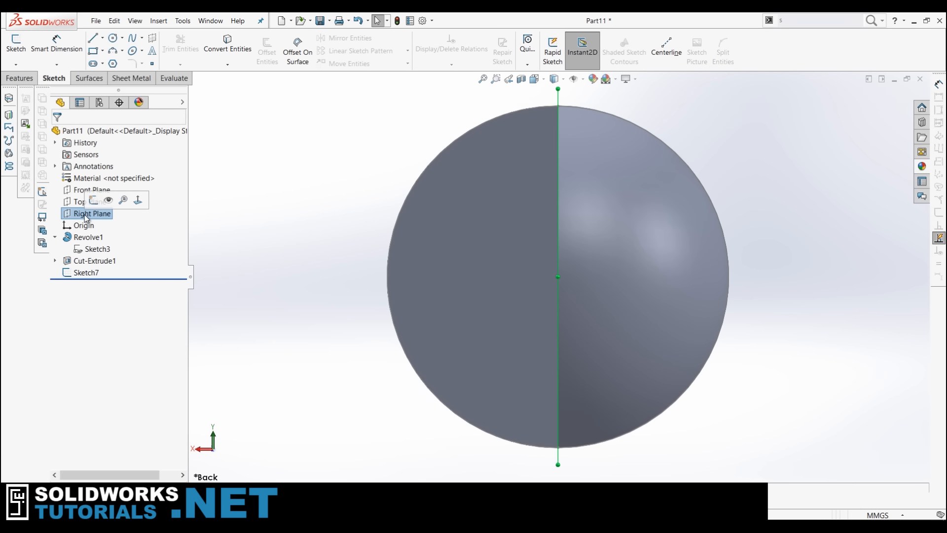
click(16, 45)
click(91, 42)
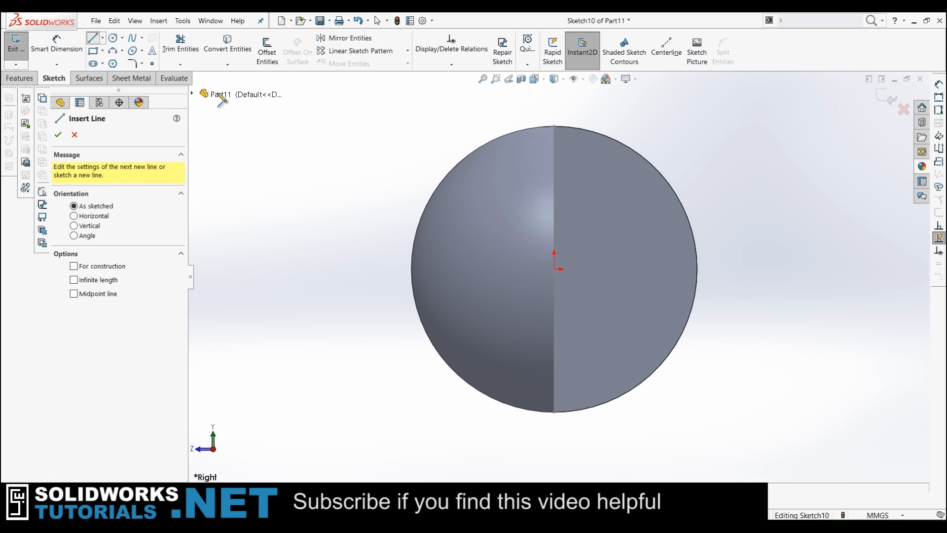
click(555, 269)
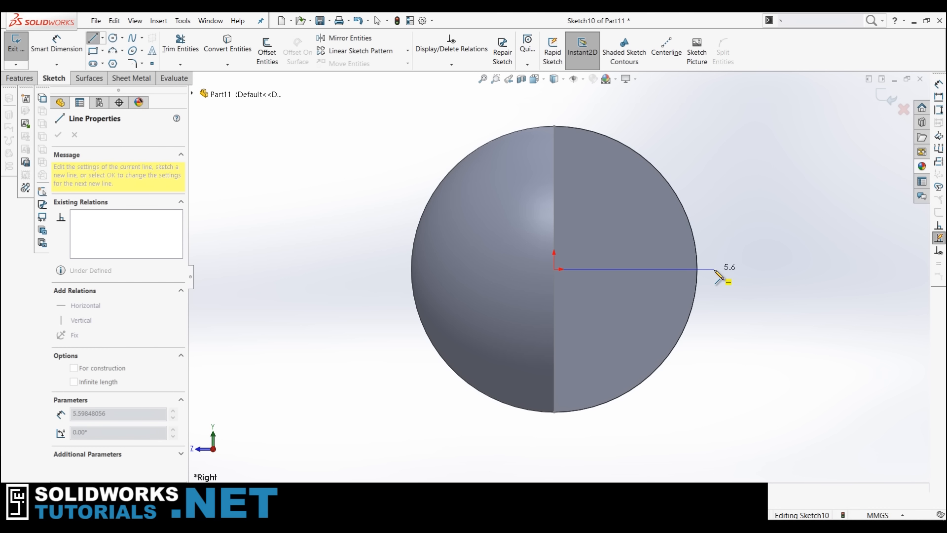
click(714, 269)
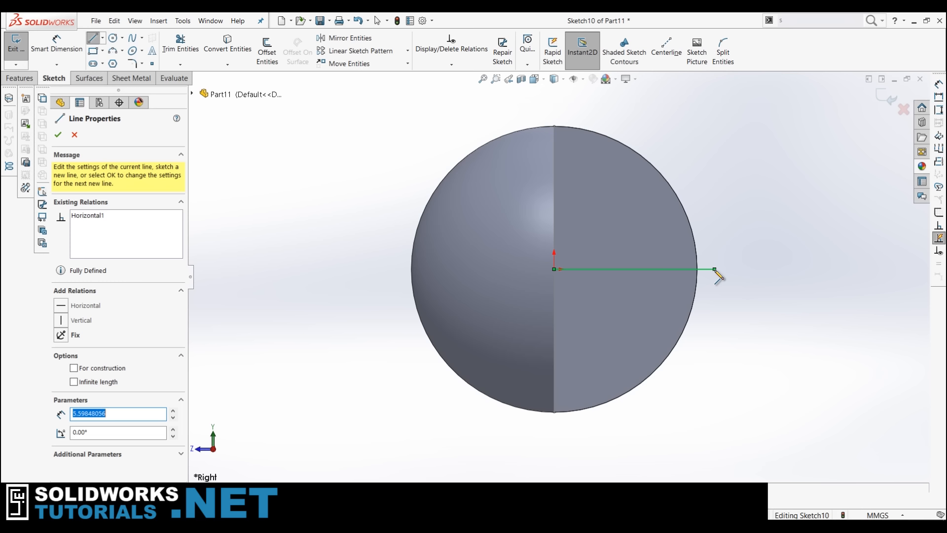
click(813, 173)
click(884, 99)
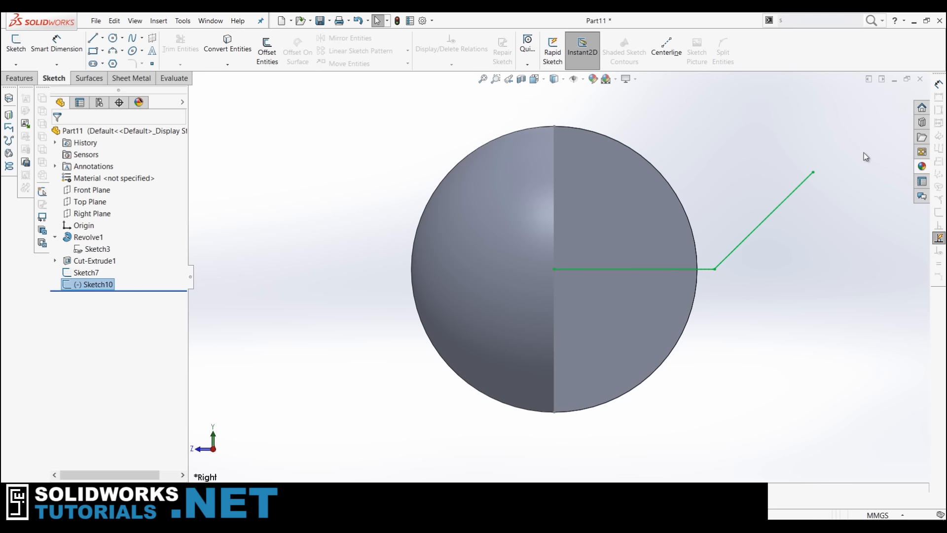
Create a swept boss with the converted circle as the profile and the two-line sketch as the path.
middle_drag(810, 263, 669, 367)
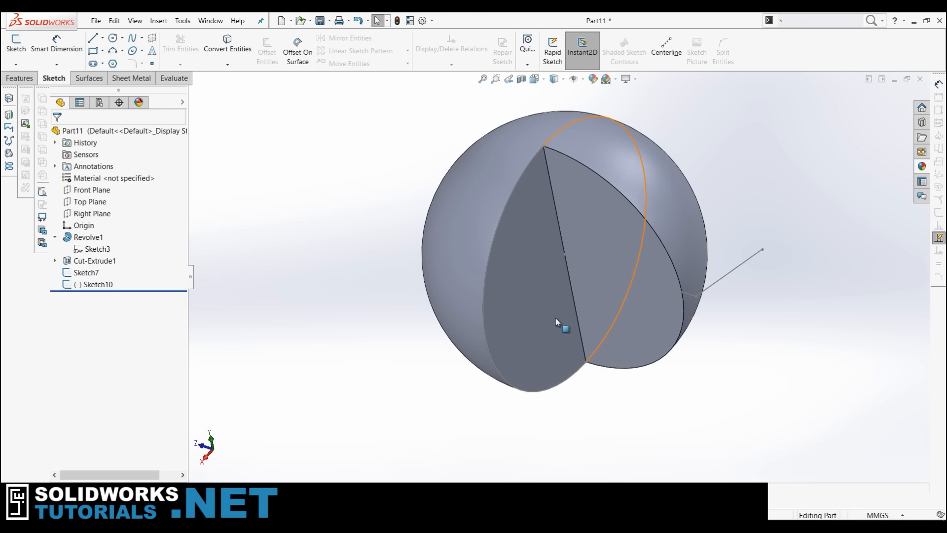
click(22, 82)
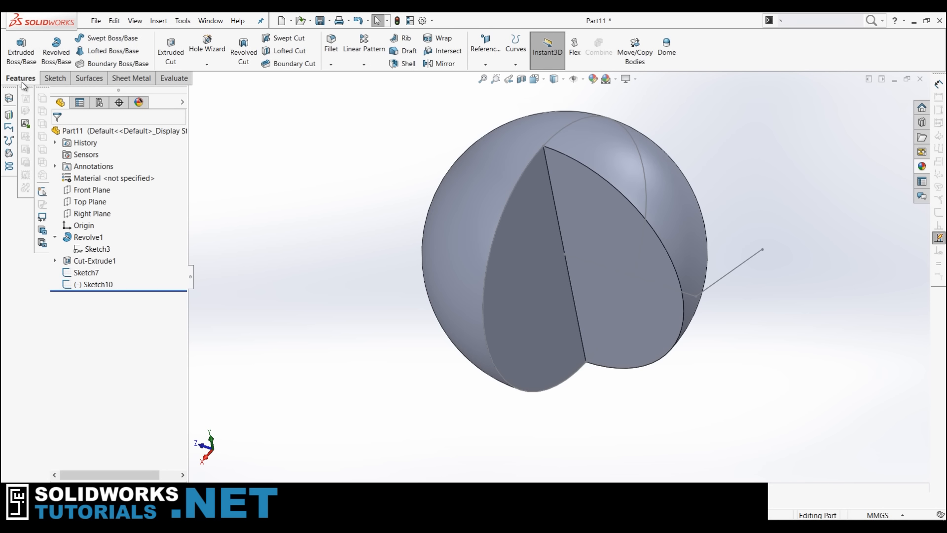
click(112, 38)
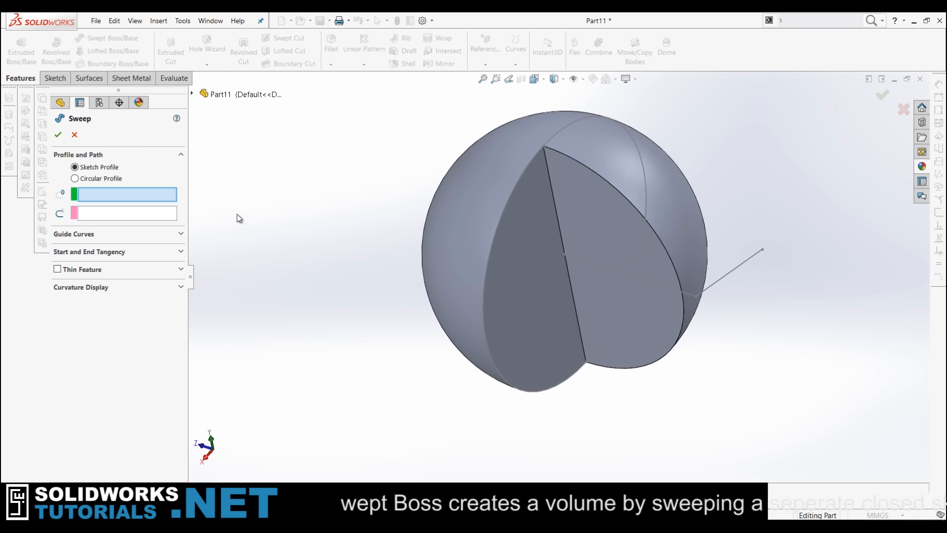
click(575, 123)
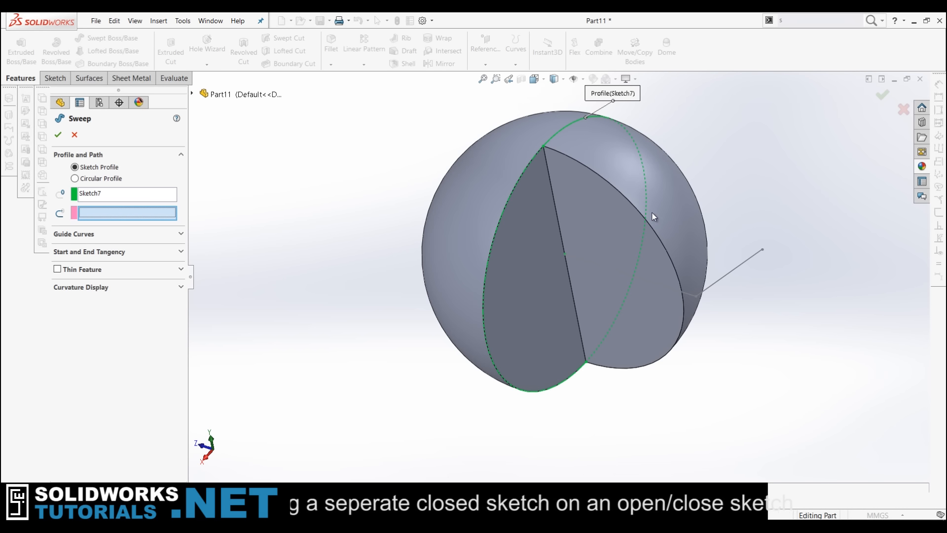
click(669, 288)
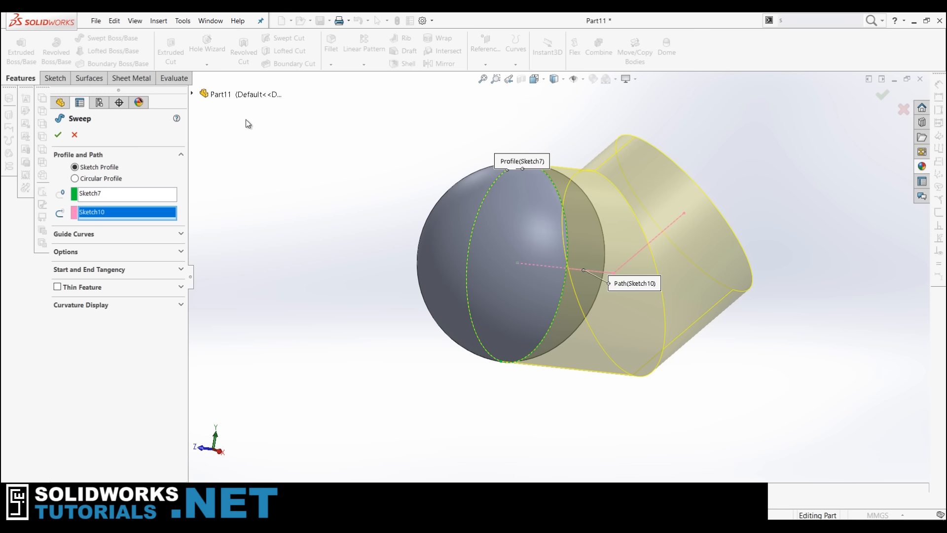
click(58, 135)
click(774, 212)
mouse_move(774, 212)
middle_down()
mouse_move(712, 283)
mouse_move(723, 184)
mouse_move(826, 172)
mouse_move(770, 230)
middle_up()
scroll(484, 324, up, 3)
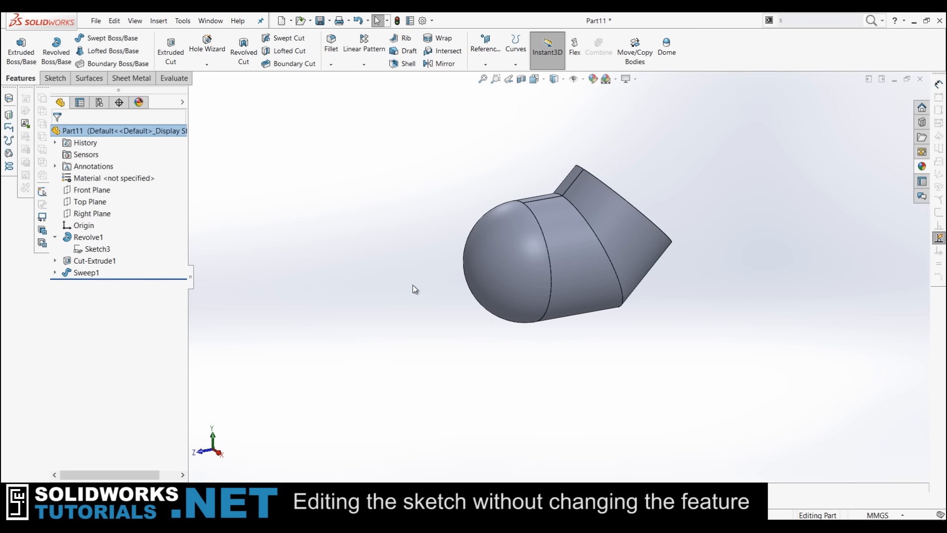
Edit the sweep's path sketch, moving the slanted line's free end out to about X 33.4, Y 10.7, and rebuild the part.
click(55, 273)
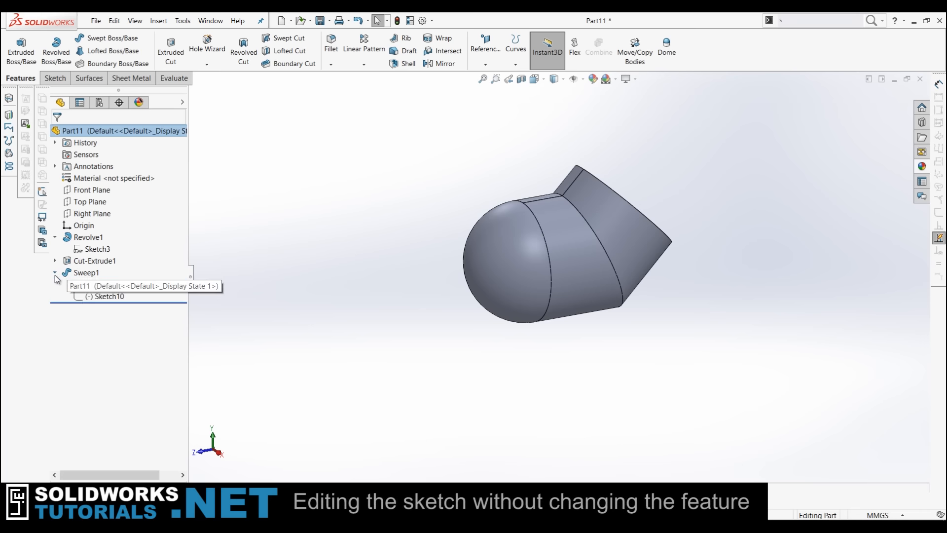
click(98, 298)
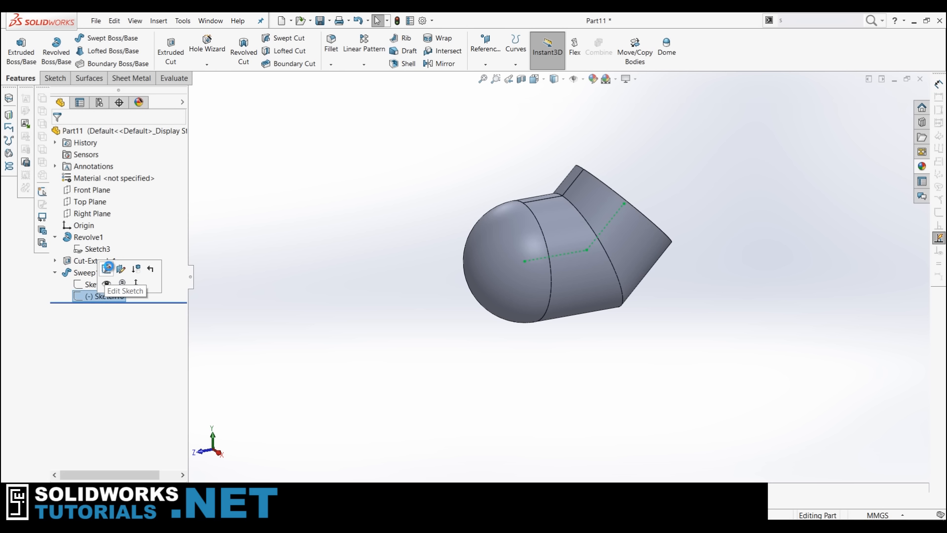
click(107, 268)
scroll(668, 309, down, 2)
mouse_move(668, 309)
middle_down()
mouse_move(656, 273)
mouse_move(620, 266)
mouse_move(628, 275)
mouse_move(626, 255)
middle_up()
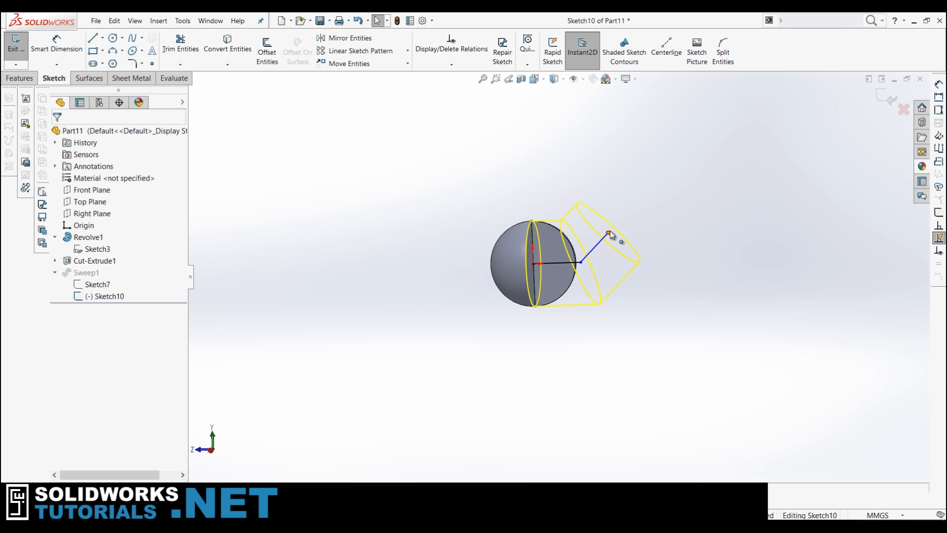
mouse_move(609, 233)
mouse_down()
mouse_move(649, 239)
mouse_move(635, 258)
mouse_up()
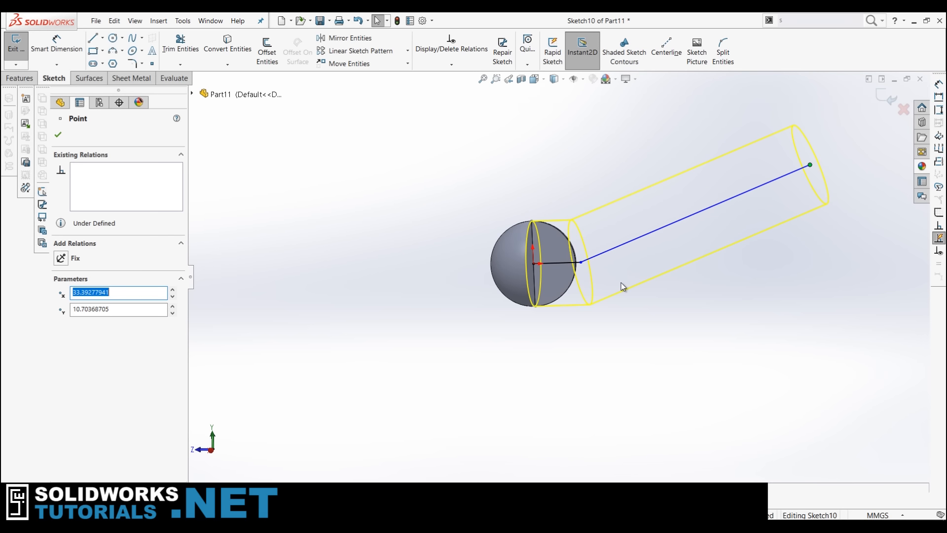
scroll(604, 199, up, 2)
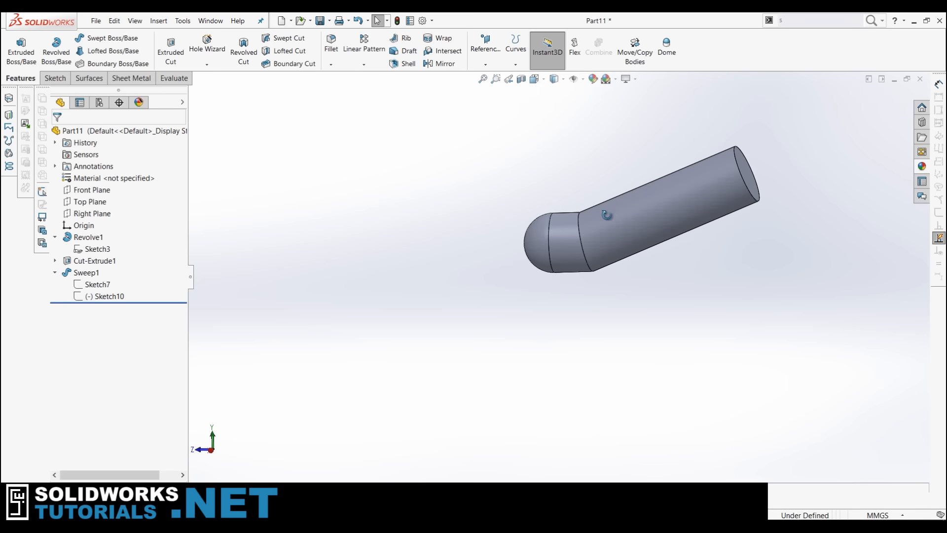
middle_drag(606, 214, 635, 266)
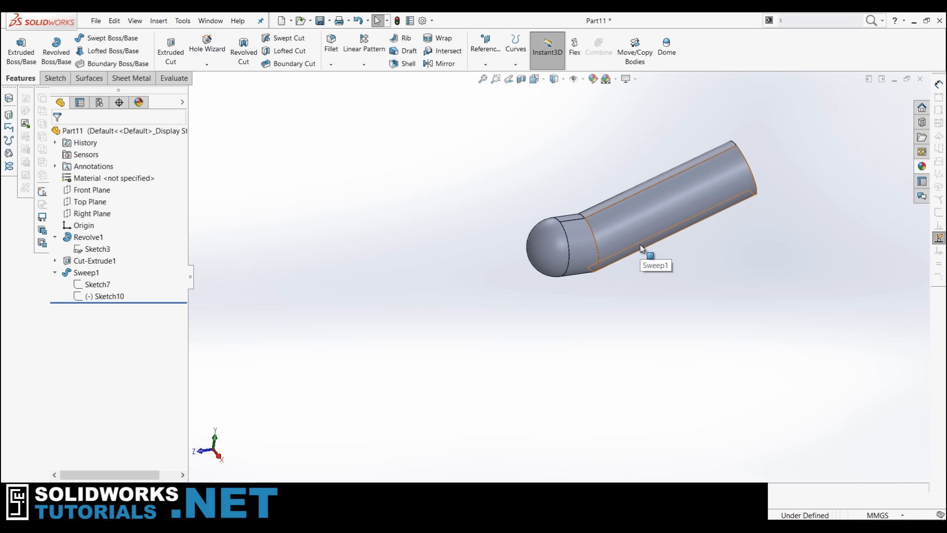